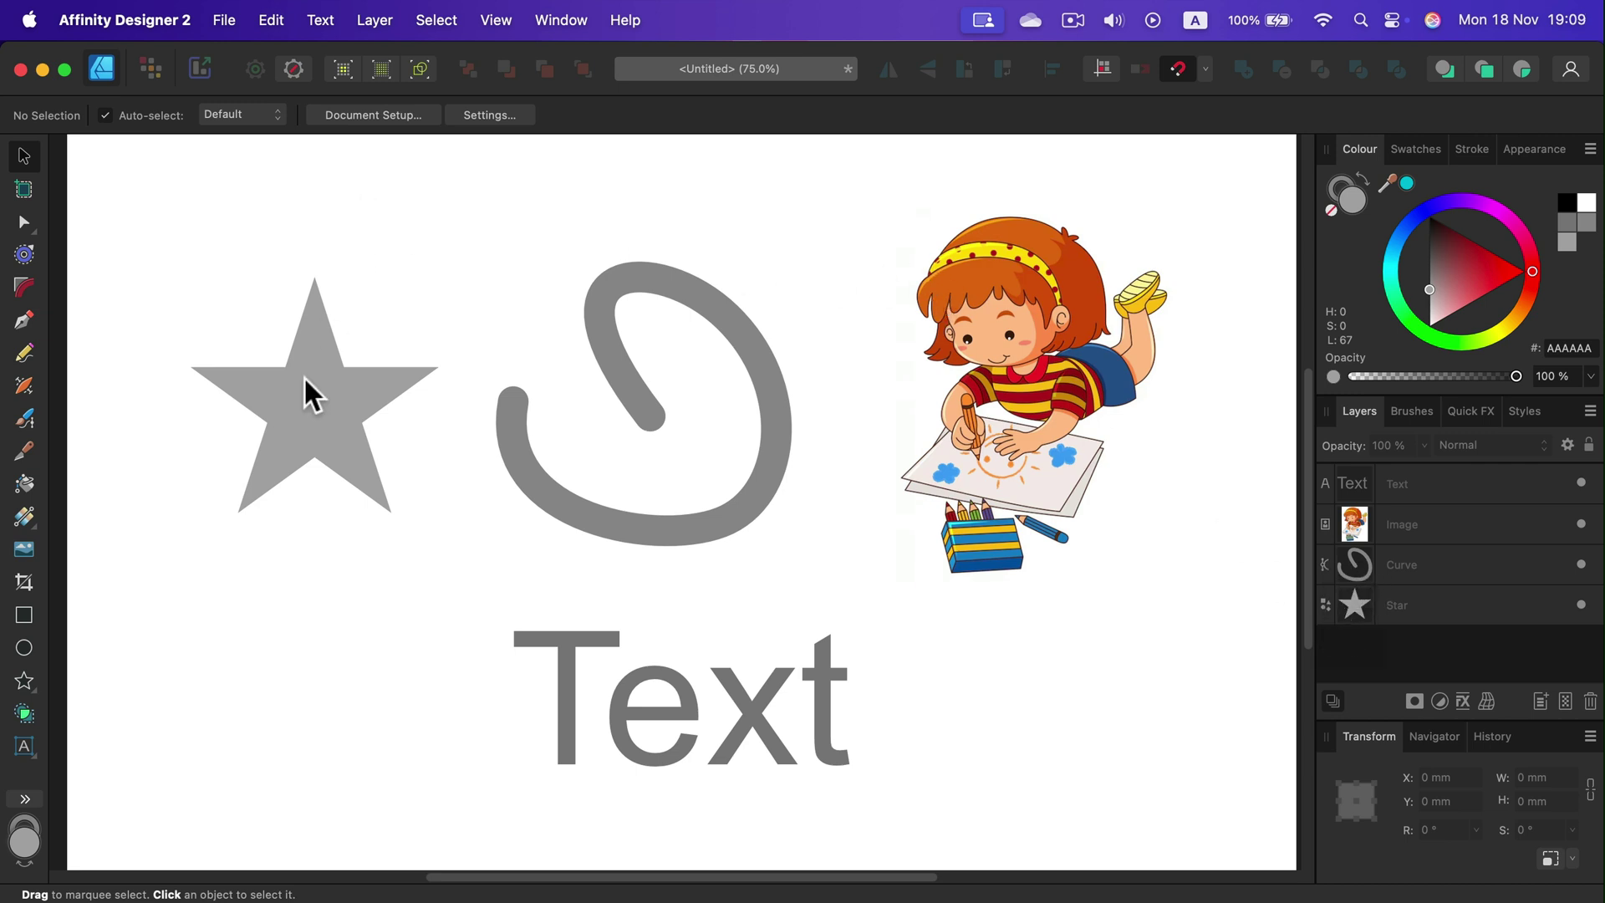
- Give the star a crimson F00056 fill and an 8 pt pink EF89FF outline
click(301, 423)
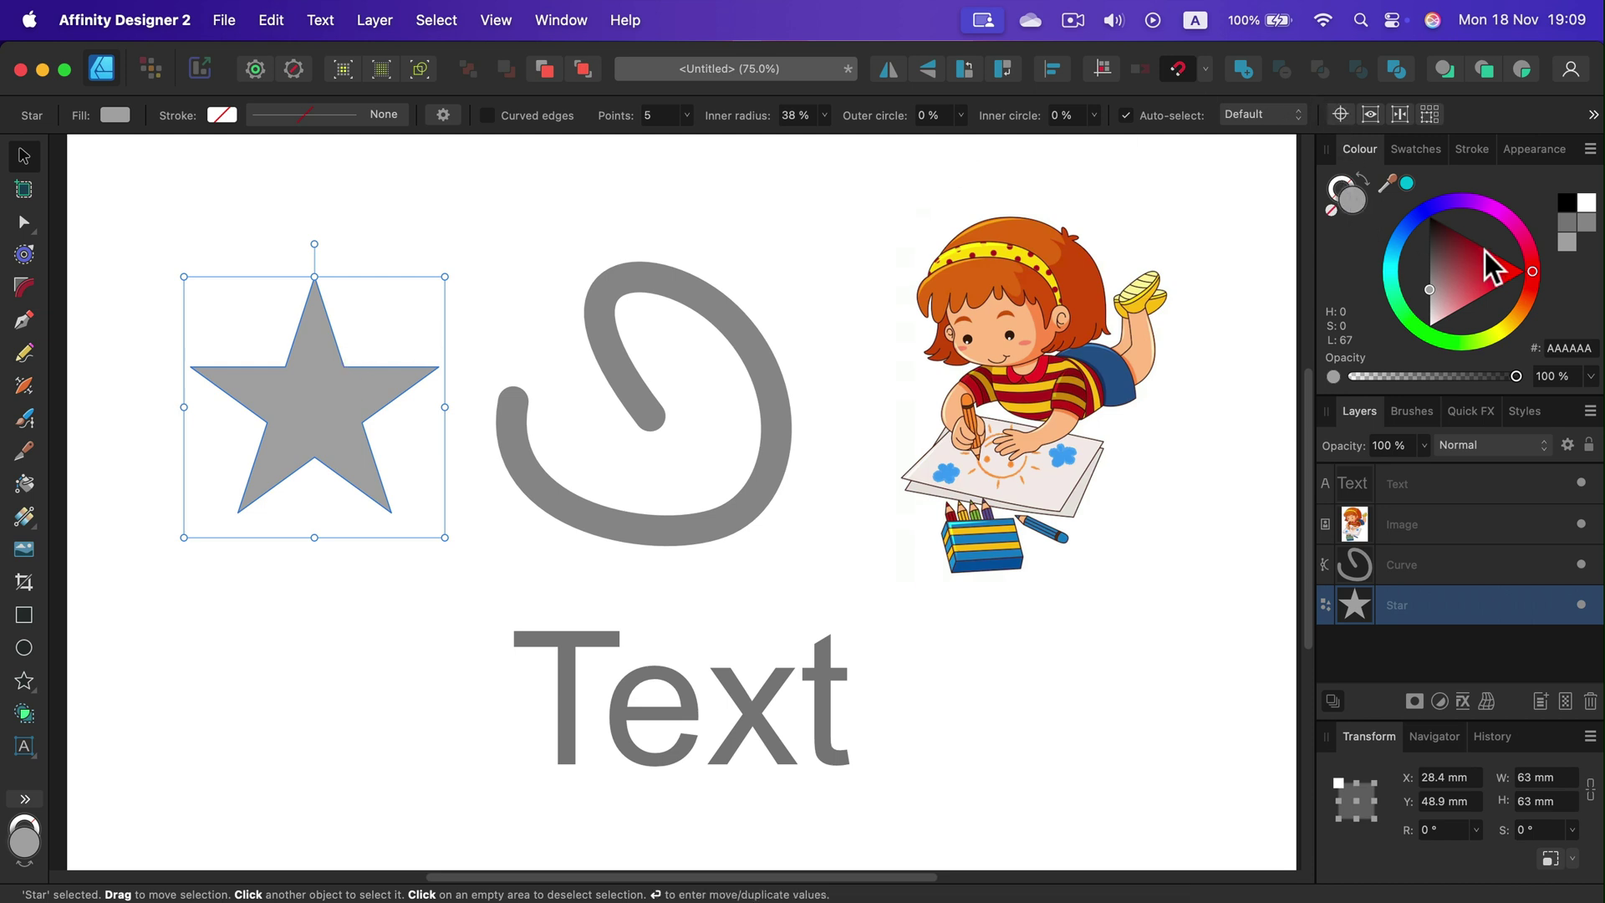
mouse_move(1468, 267)
mouse_down()
mouse_move(1517, 254)
mouse_move(1526, 311)
mouse_move(1489, 205)
mouse_move(1389, 232)
mouse_move(1414, 347)
mouse_move(1535, 237)
mouse_up()
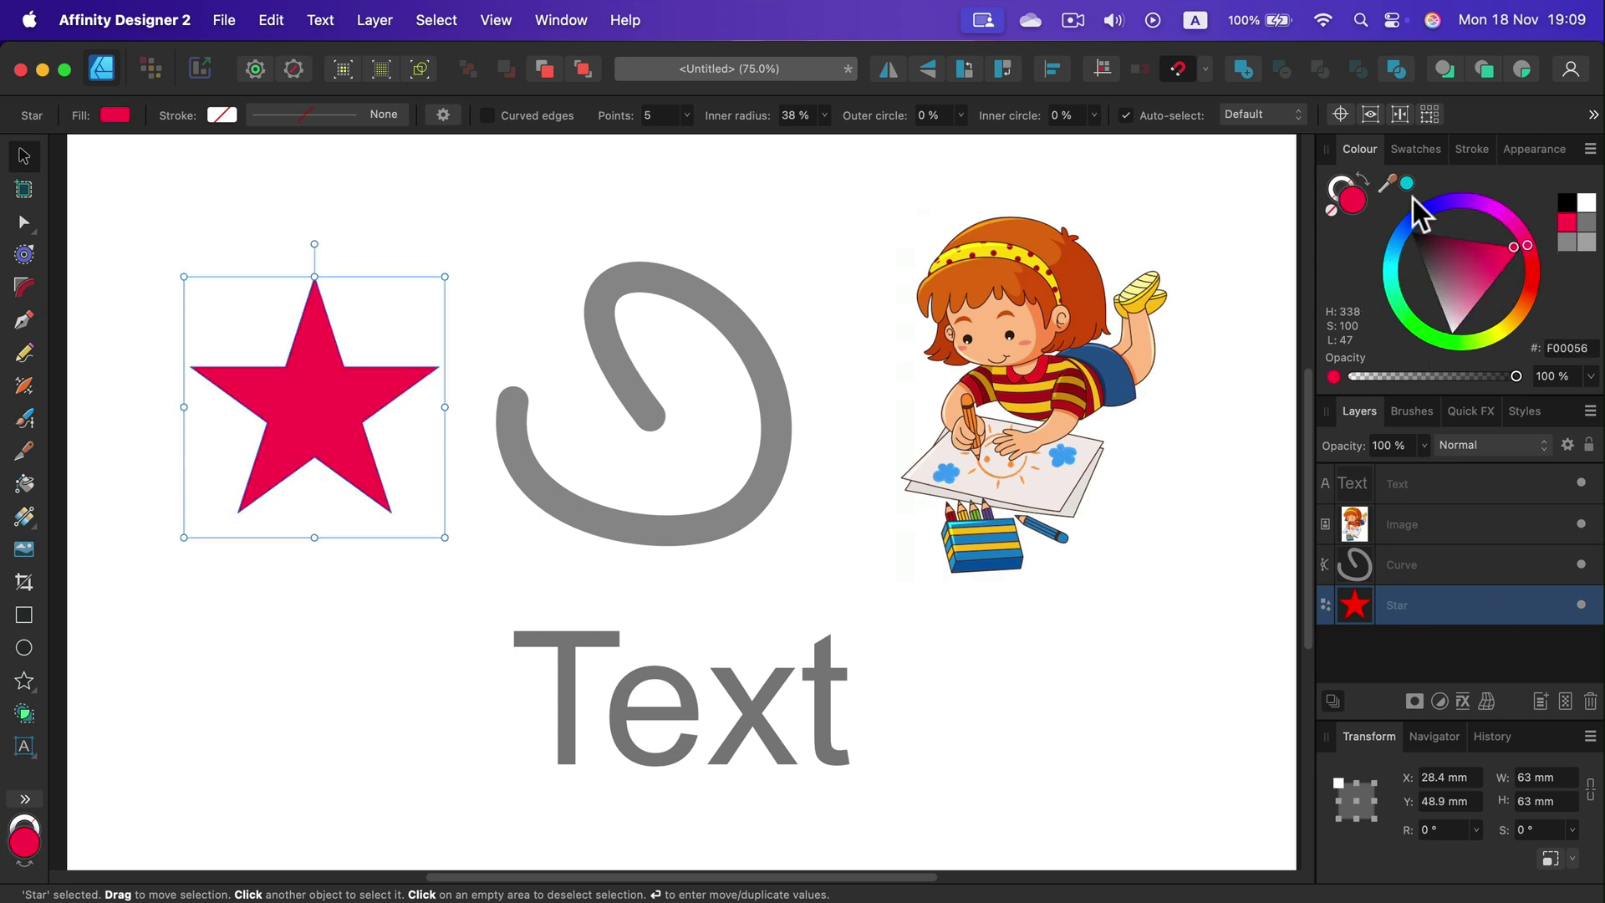
click(1341, 190)
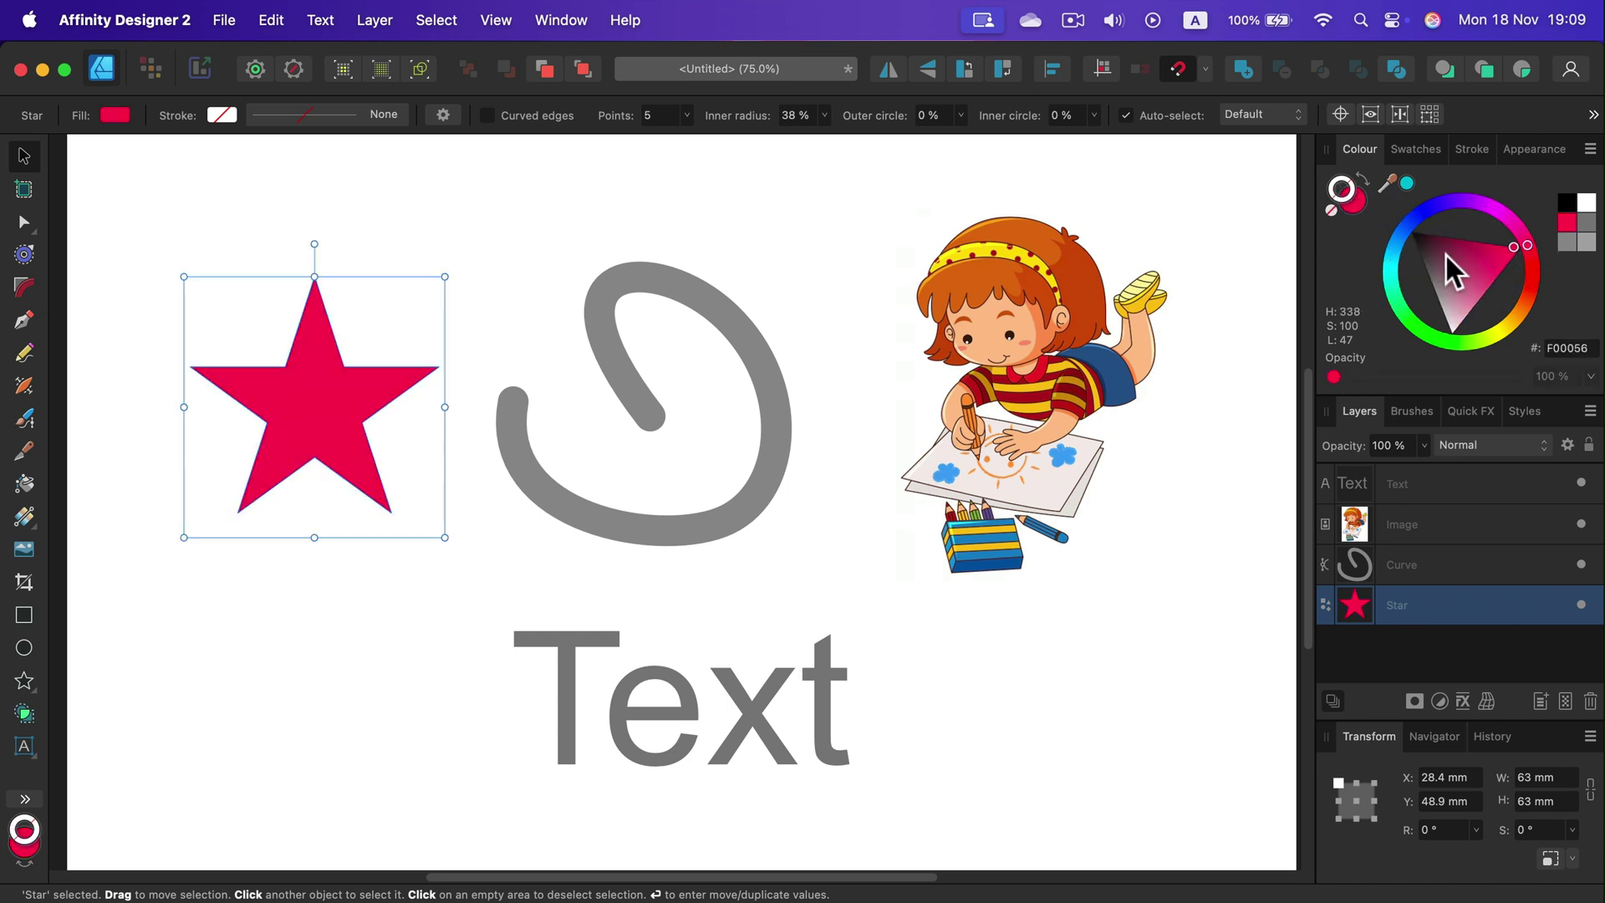
mouse_move(1530, 232)
mouse_down()
mouse_move(1488, 209)
mouse_move(1451, 241)
mouse_move(1439, 208)
mouse_move(1422, 213)
mouse_move(1508, 299)
mouse_move(1493, 270)
mouse_up()
click(1446, 151)
click(1354, 150)
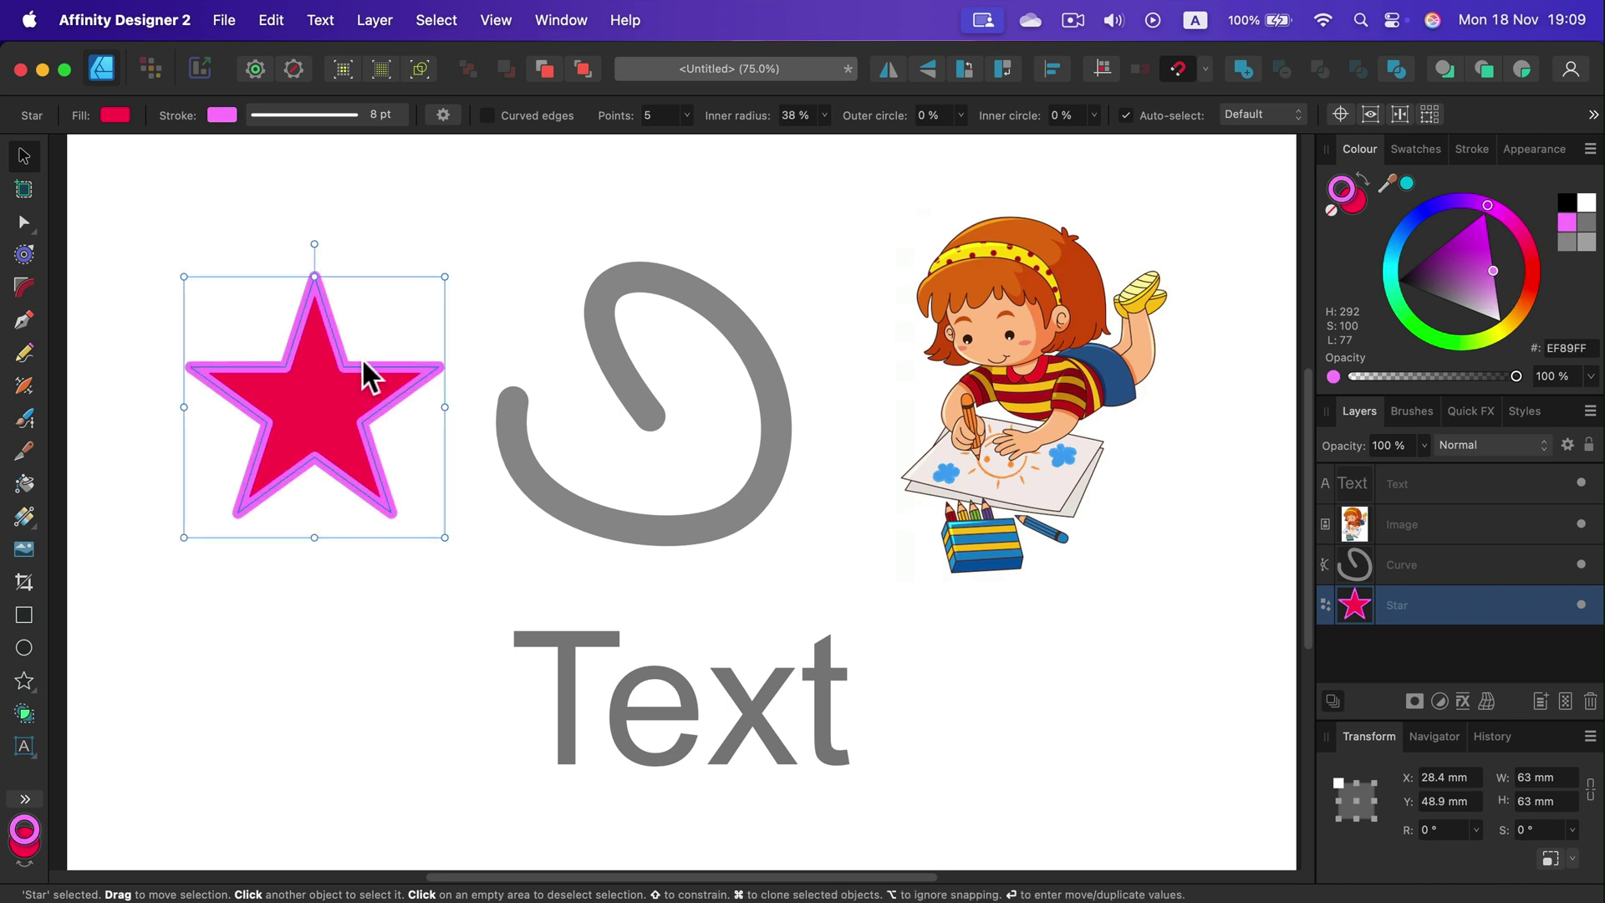
- Try a dark red fill on the looped curve, remove it, and recolour its stroke magenta FF00DE
click(647, 296)
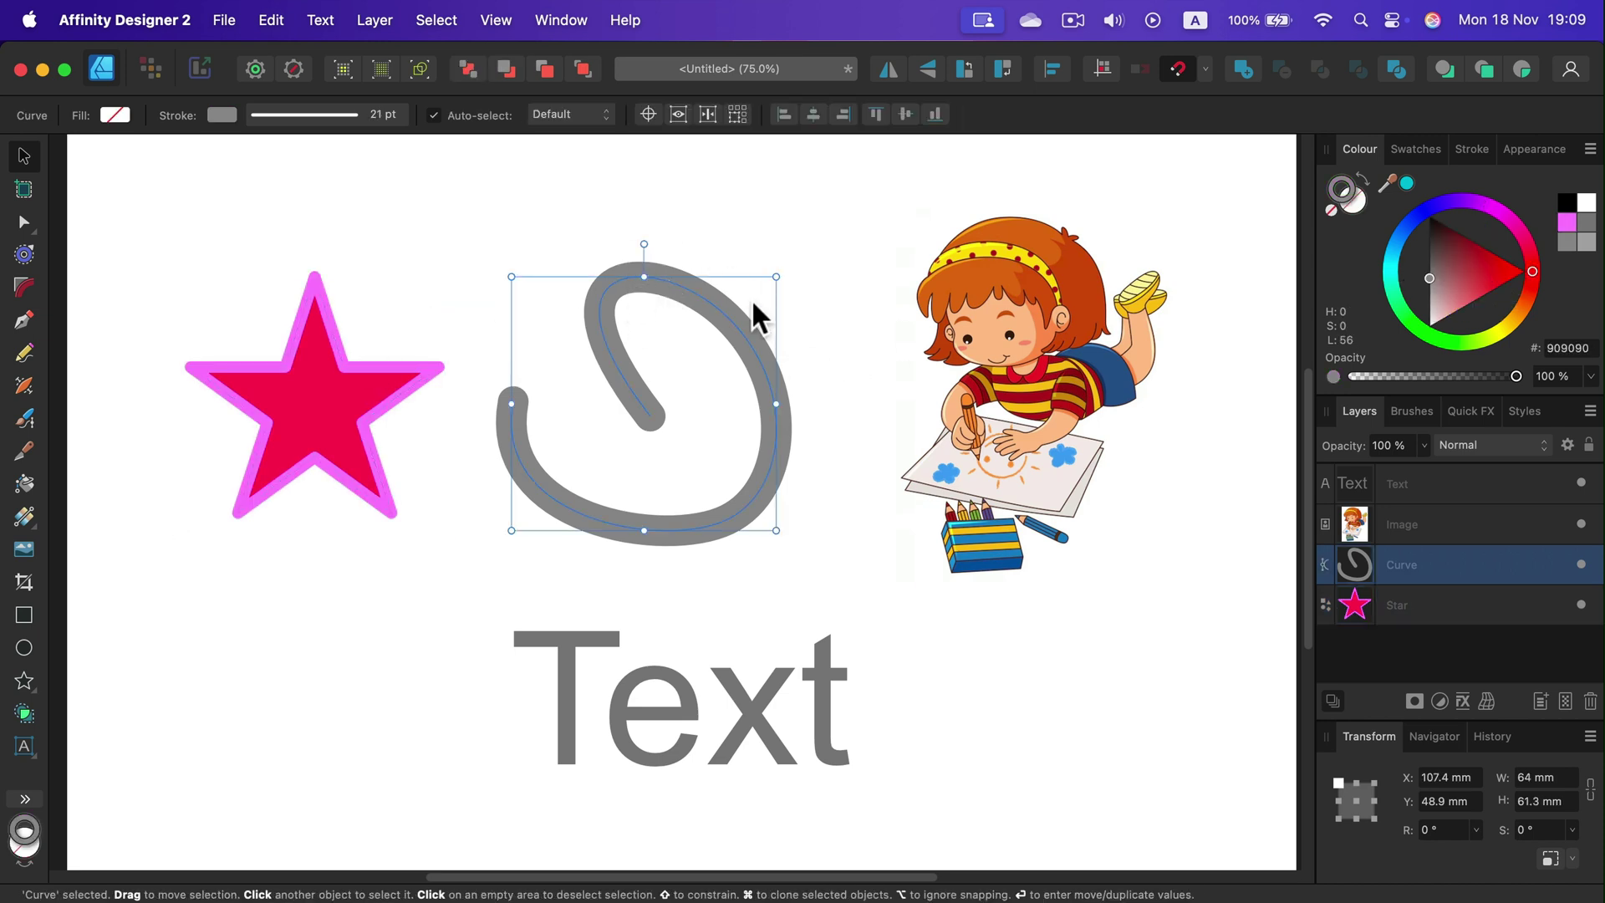
click(1356, 205)
click(1466, 264)
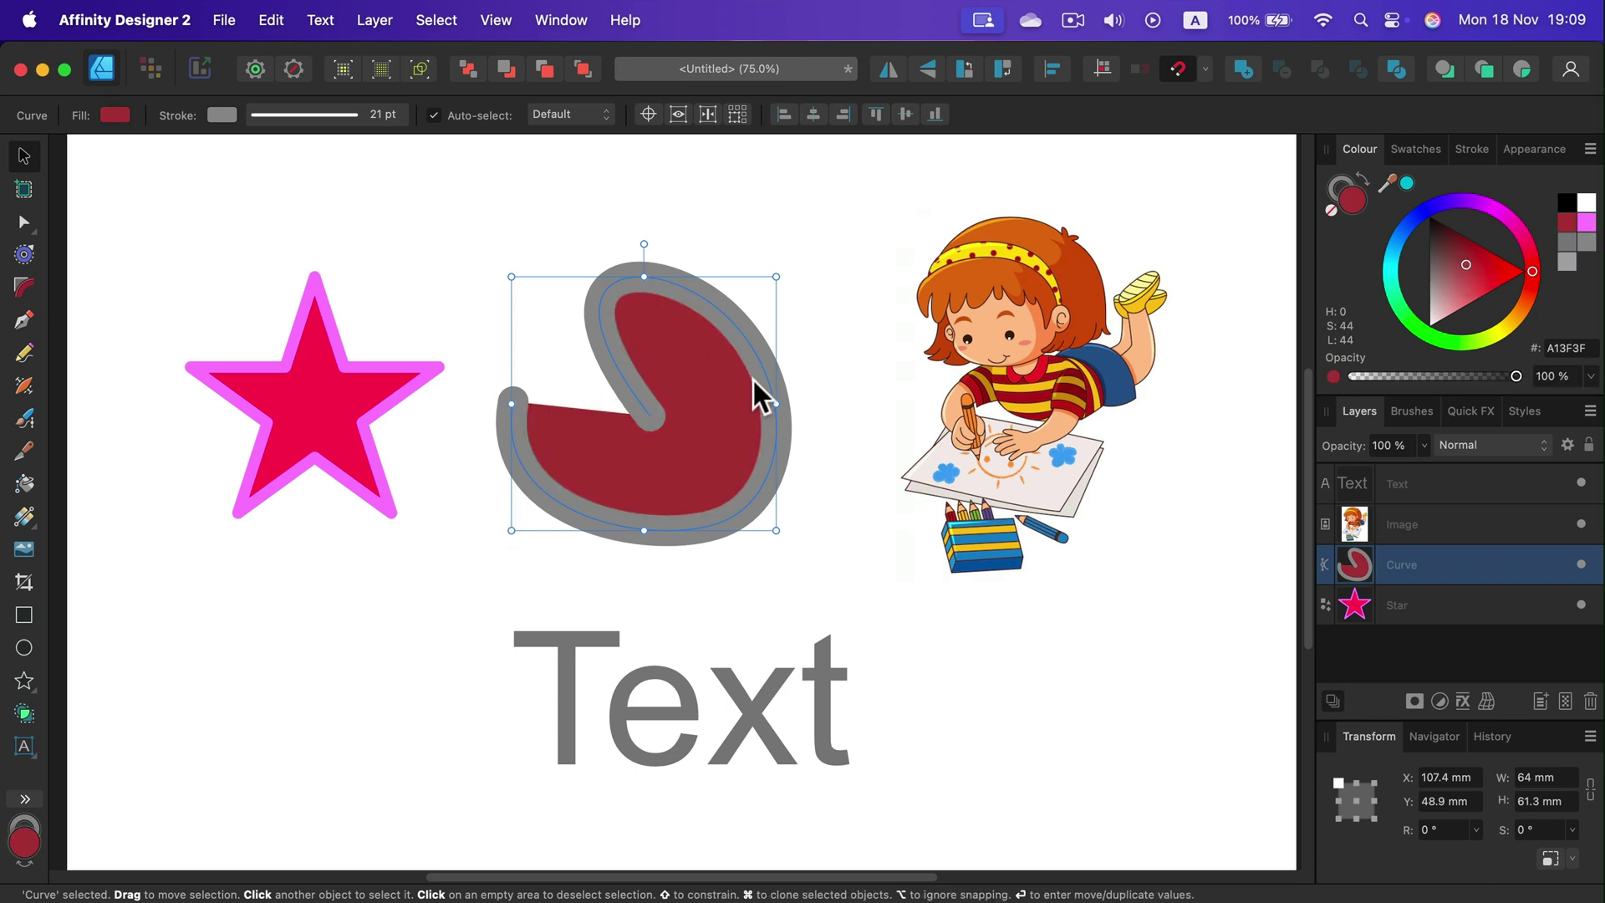
click(1332, 211)
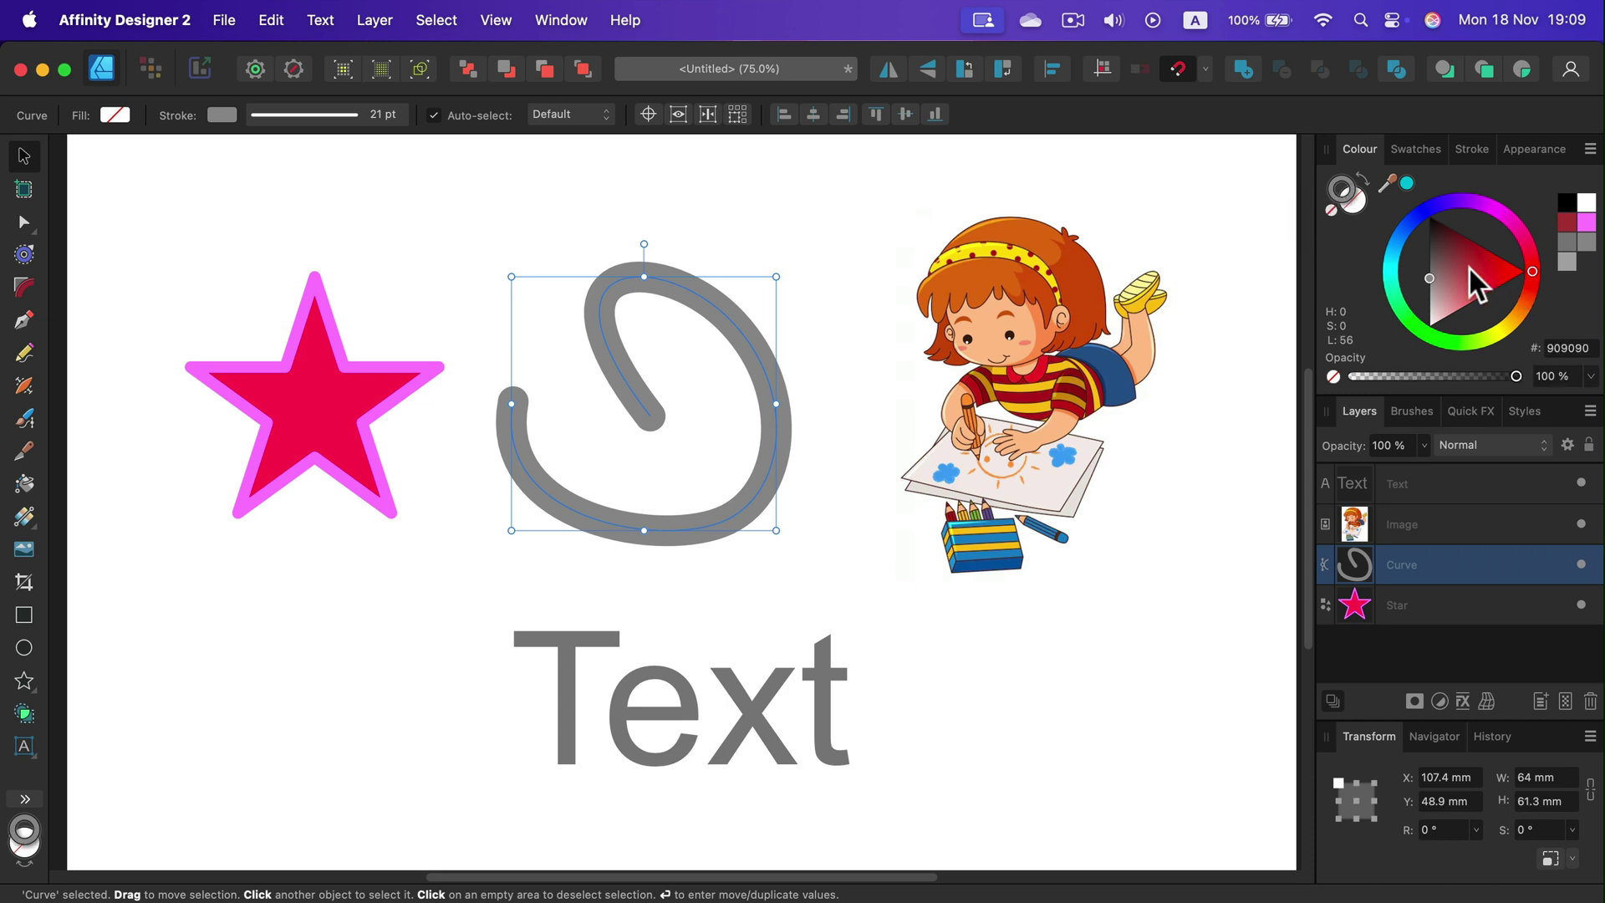
mouse_move(1469, 268)
mouse_down()
mouse_move(1523, 228)
mouse_move(1435, 206)
mouse_move(1452, 339)
mouse_move(1538, 240)
mouse_move(1429, 202)
mouse_move(1518, 193)
mouse_up()
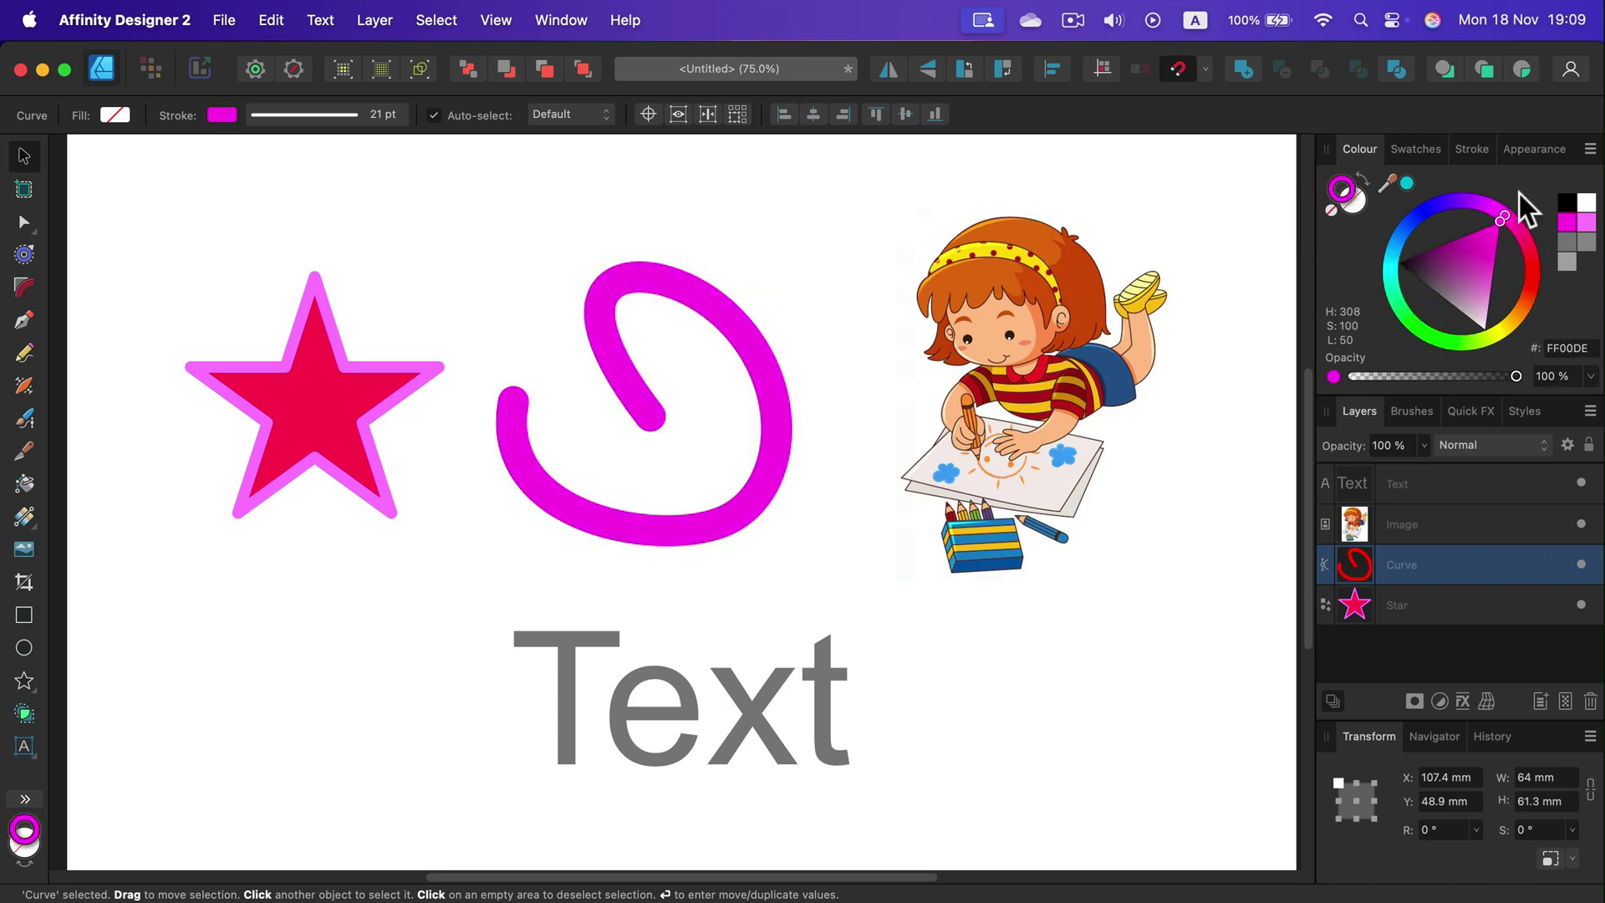
- Nudge the curve's end node and reduce its stroke width
click(22, 224)
mouse_move(649, 420)
mouse_down()
mouse_move(517, 264)
mouse_move(711, 466)
mouse_move(645, 420)
mouse_up()
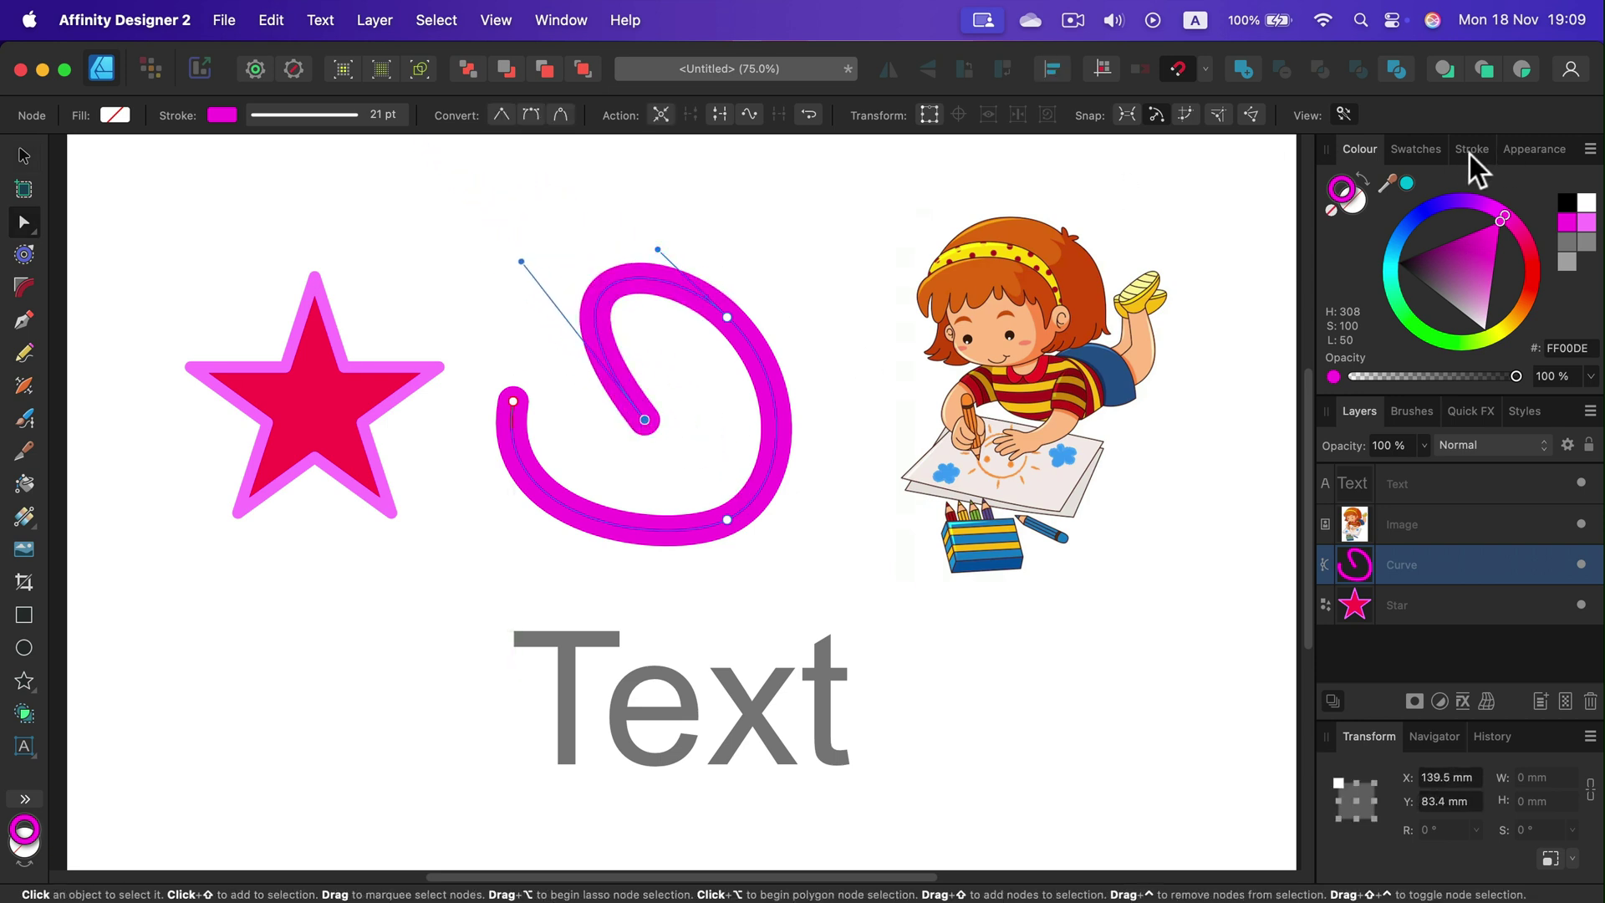
click(1416, 150)
click(1469, 149)
mouse_move(1471, 208)
mouse_down()
mouse_move(1505, 207)
mouse_move(1414, 207)
mouse_move(1498, 209)
mouse_move(1441, 209)
mouse_up()
- Move the word Text slightly higher on the page
click(668, 681)
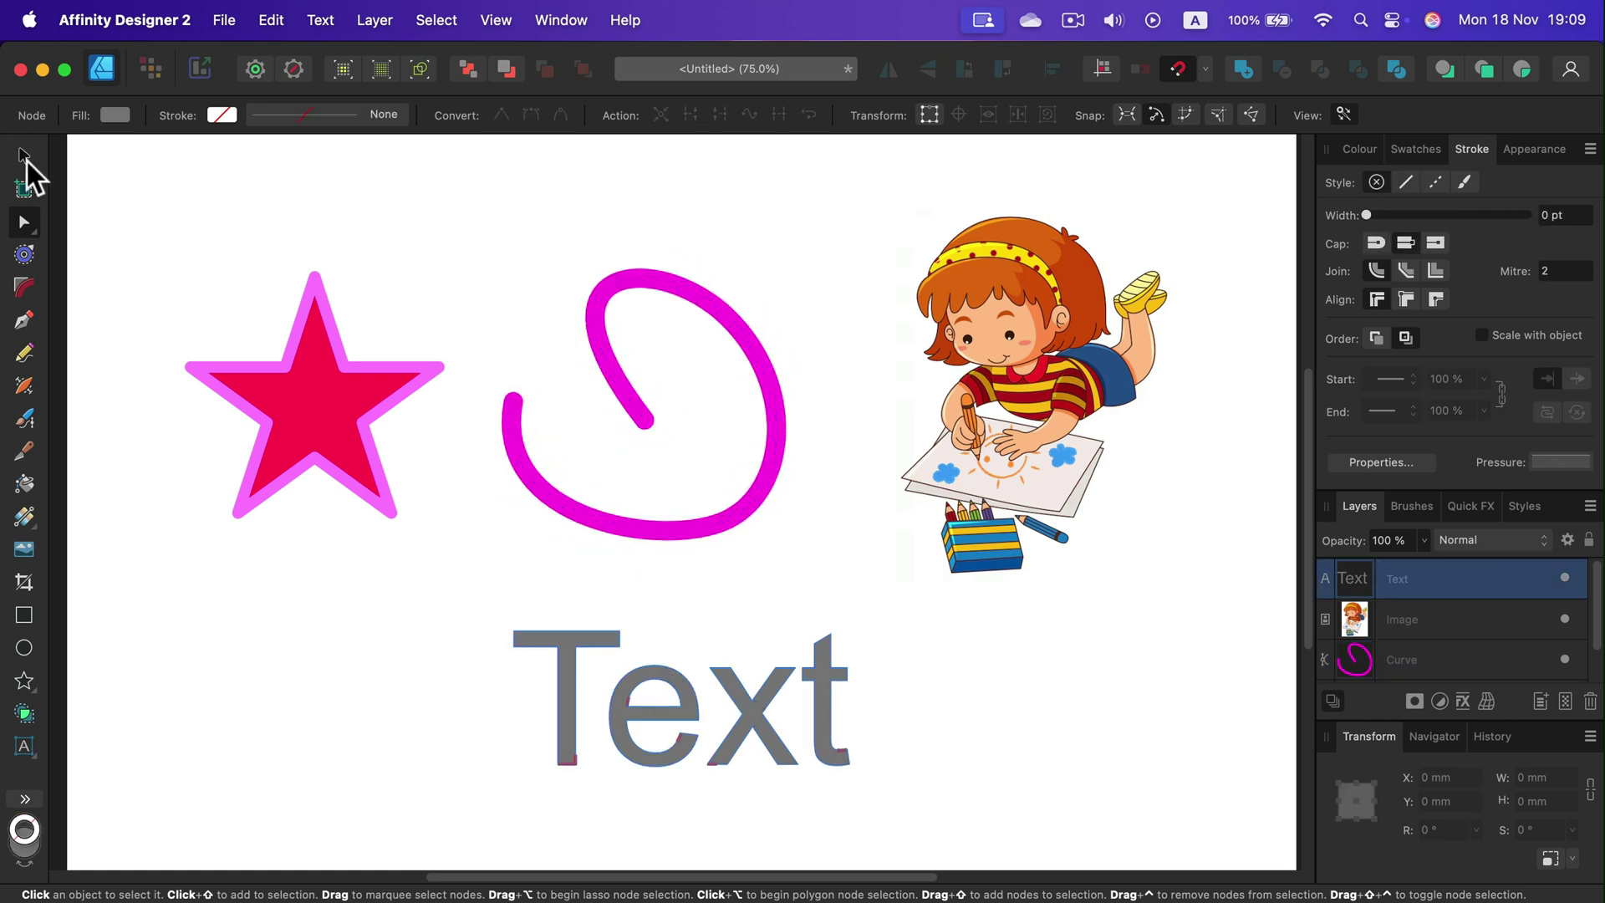
click(25, 157)
drag(708, 683, 706, 633)
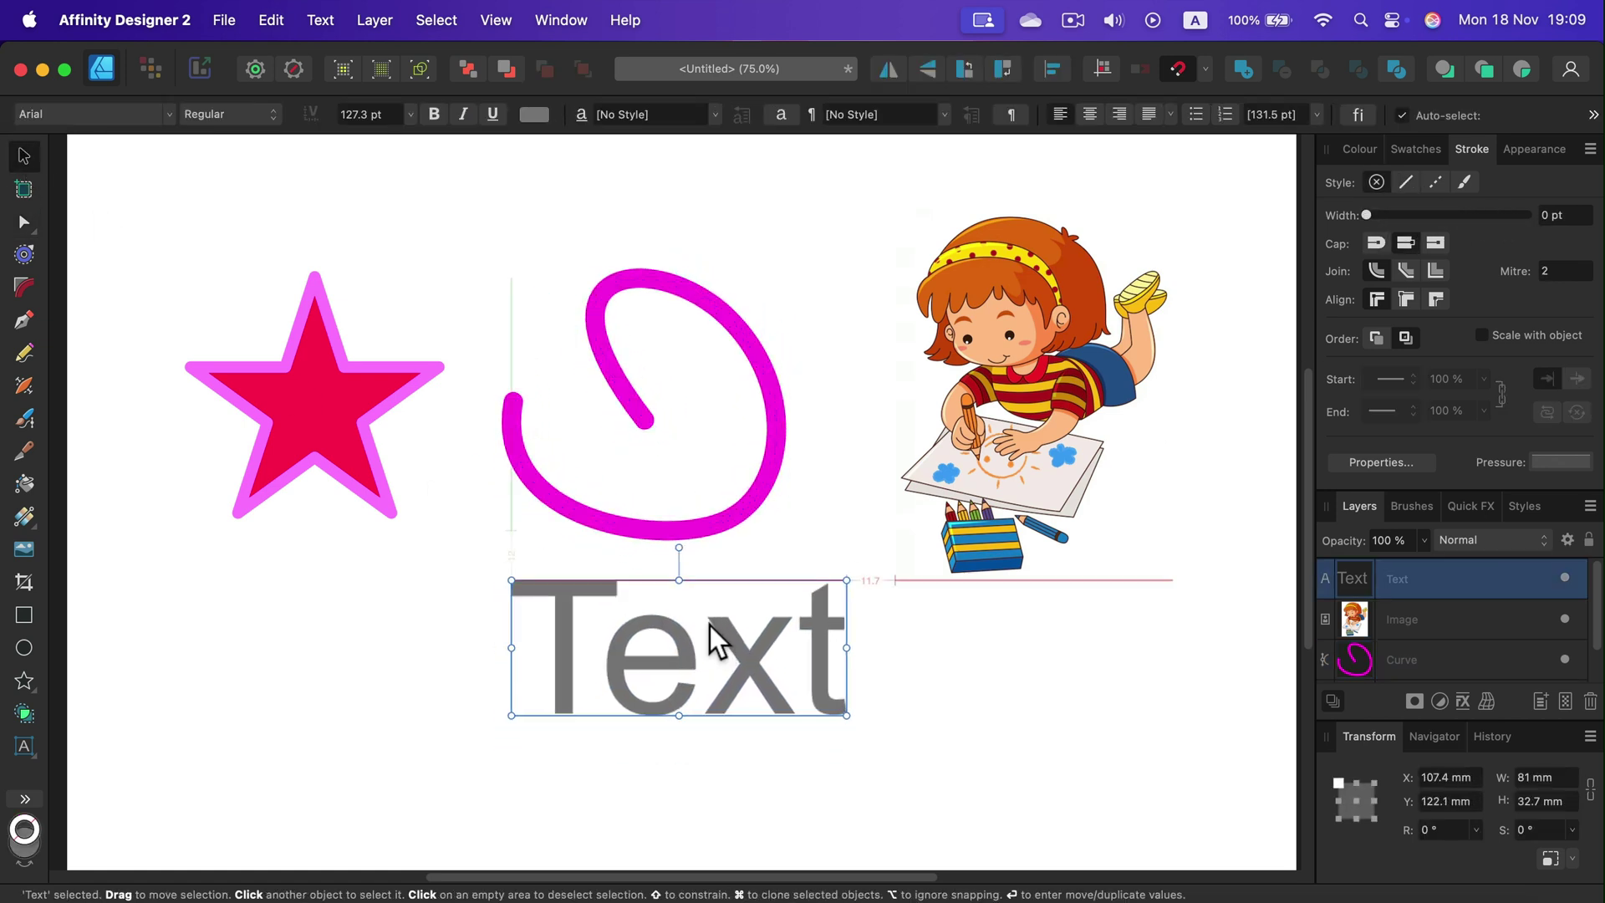
- Give the text a red FF0000 fill and a 2.5 pt purple 8600FF outline
click(1368, 146)
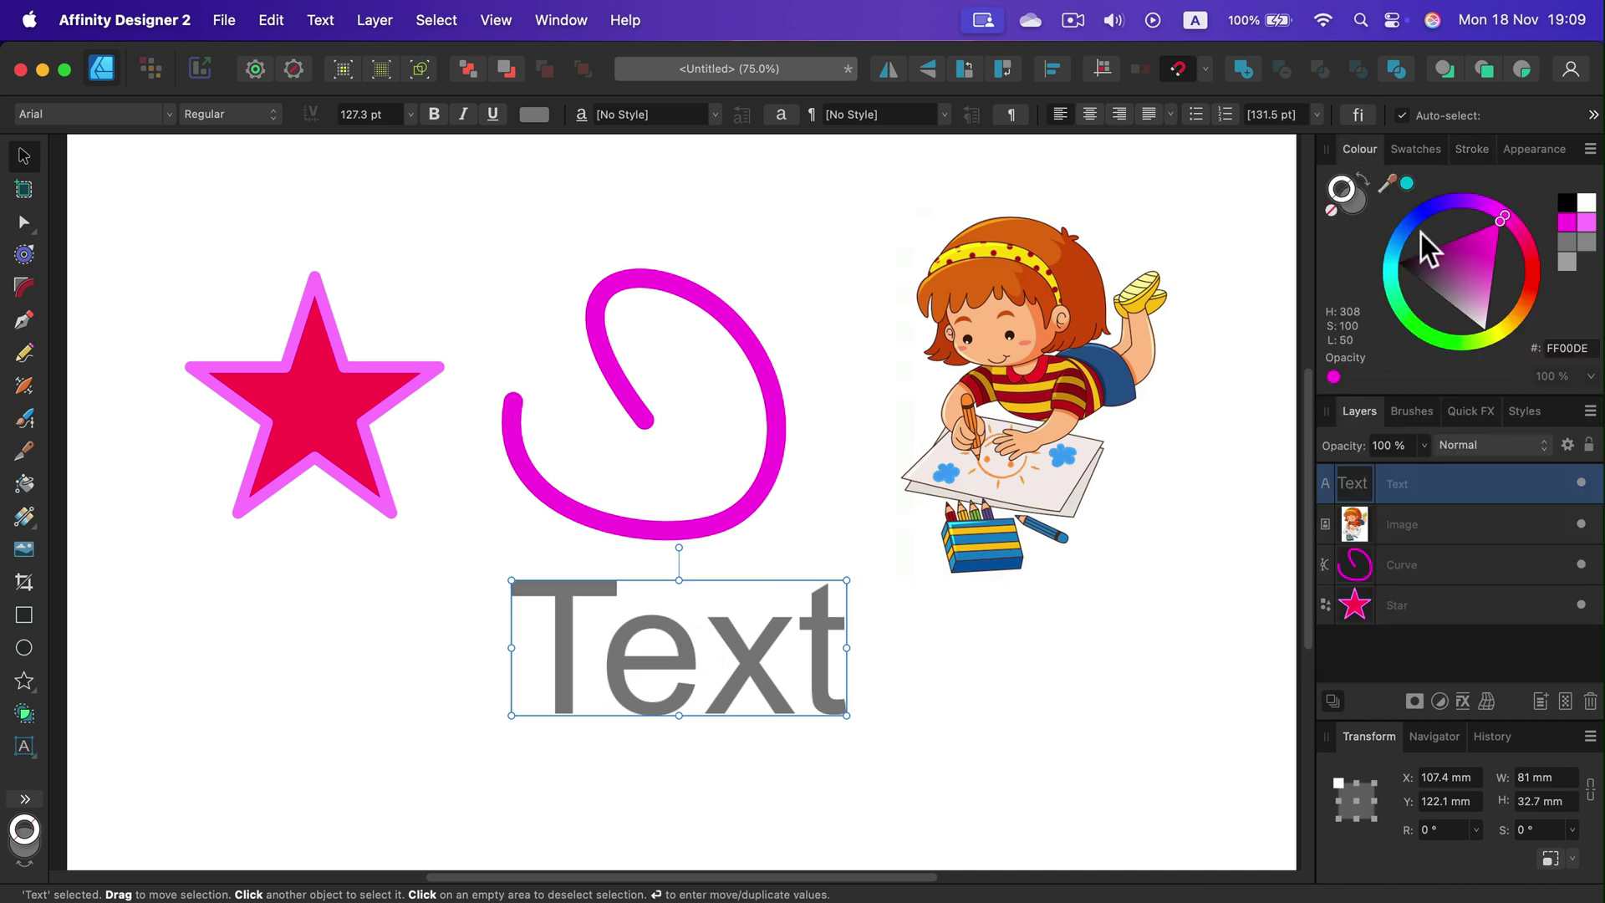
click(1359, 207)
drag(1461, 264, 1536, 224)
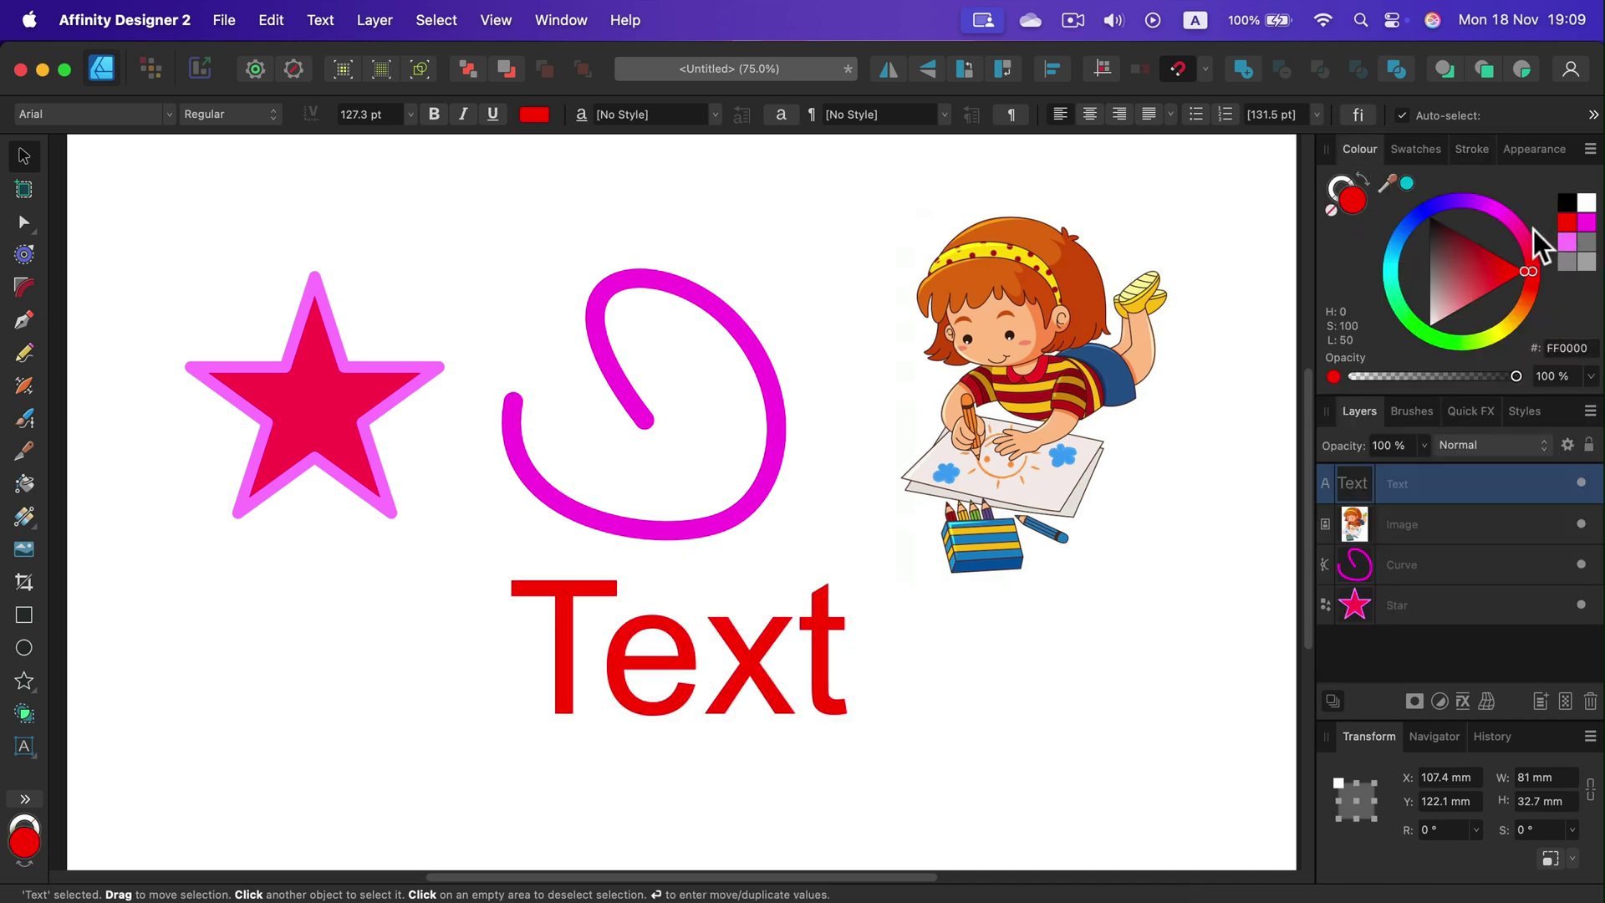
click(1347, 184)
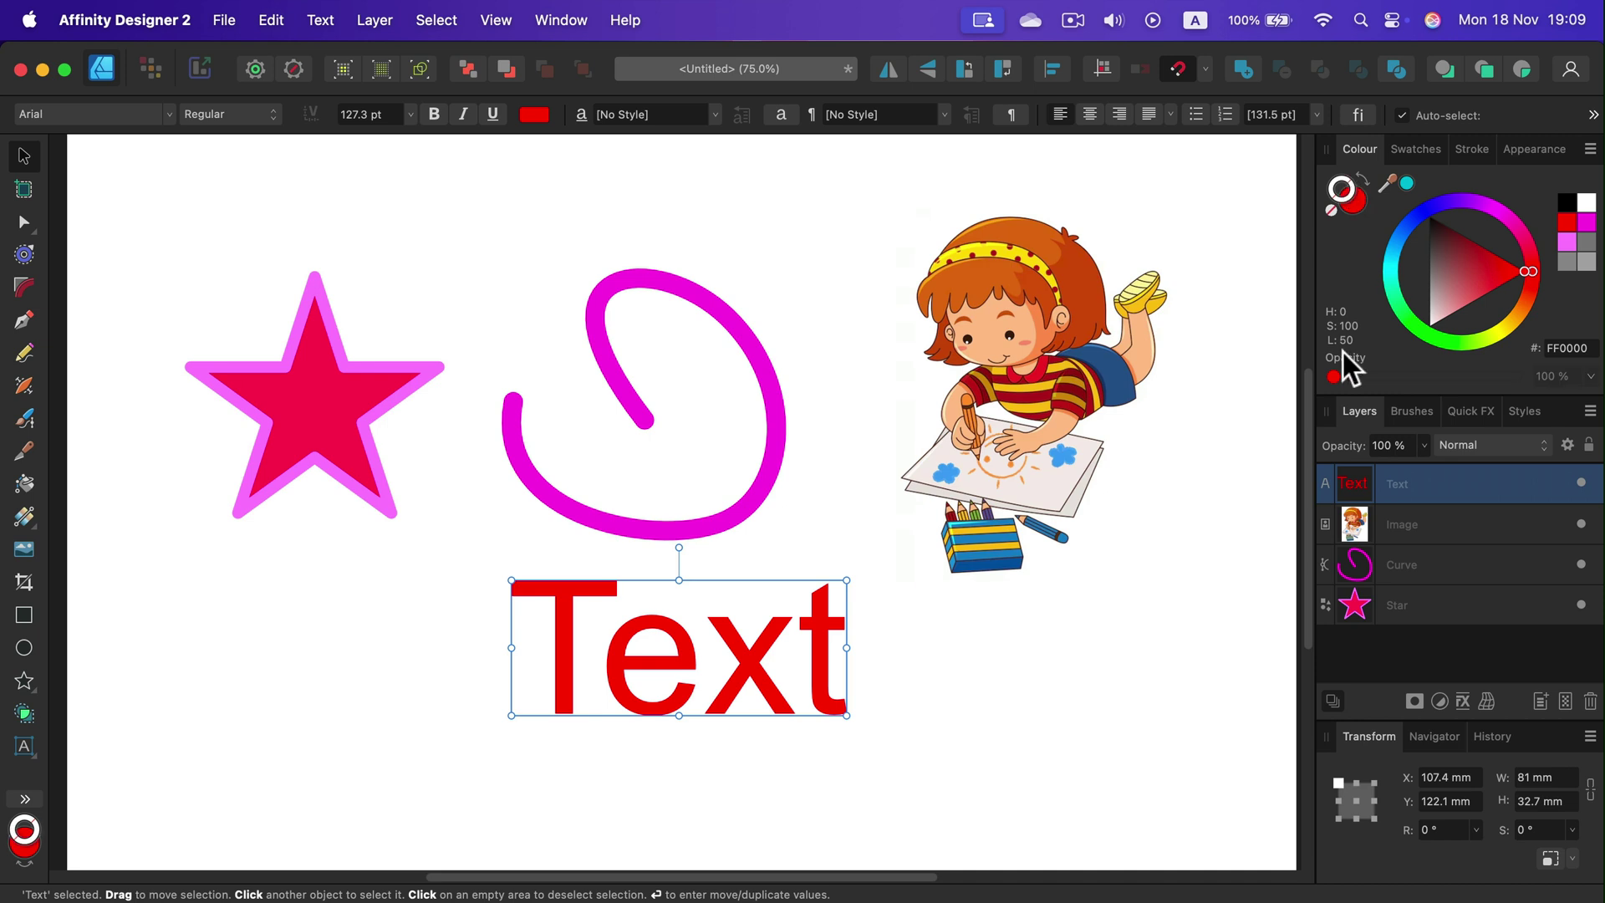
click(1475, 148)
drag(1446, 216, 1404, 213)
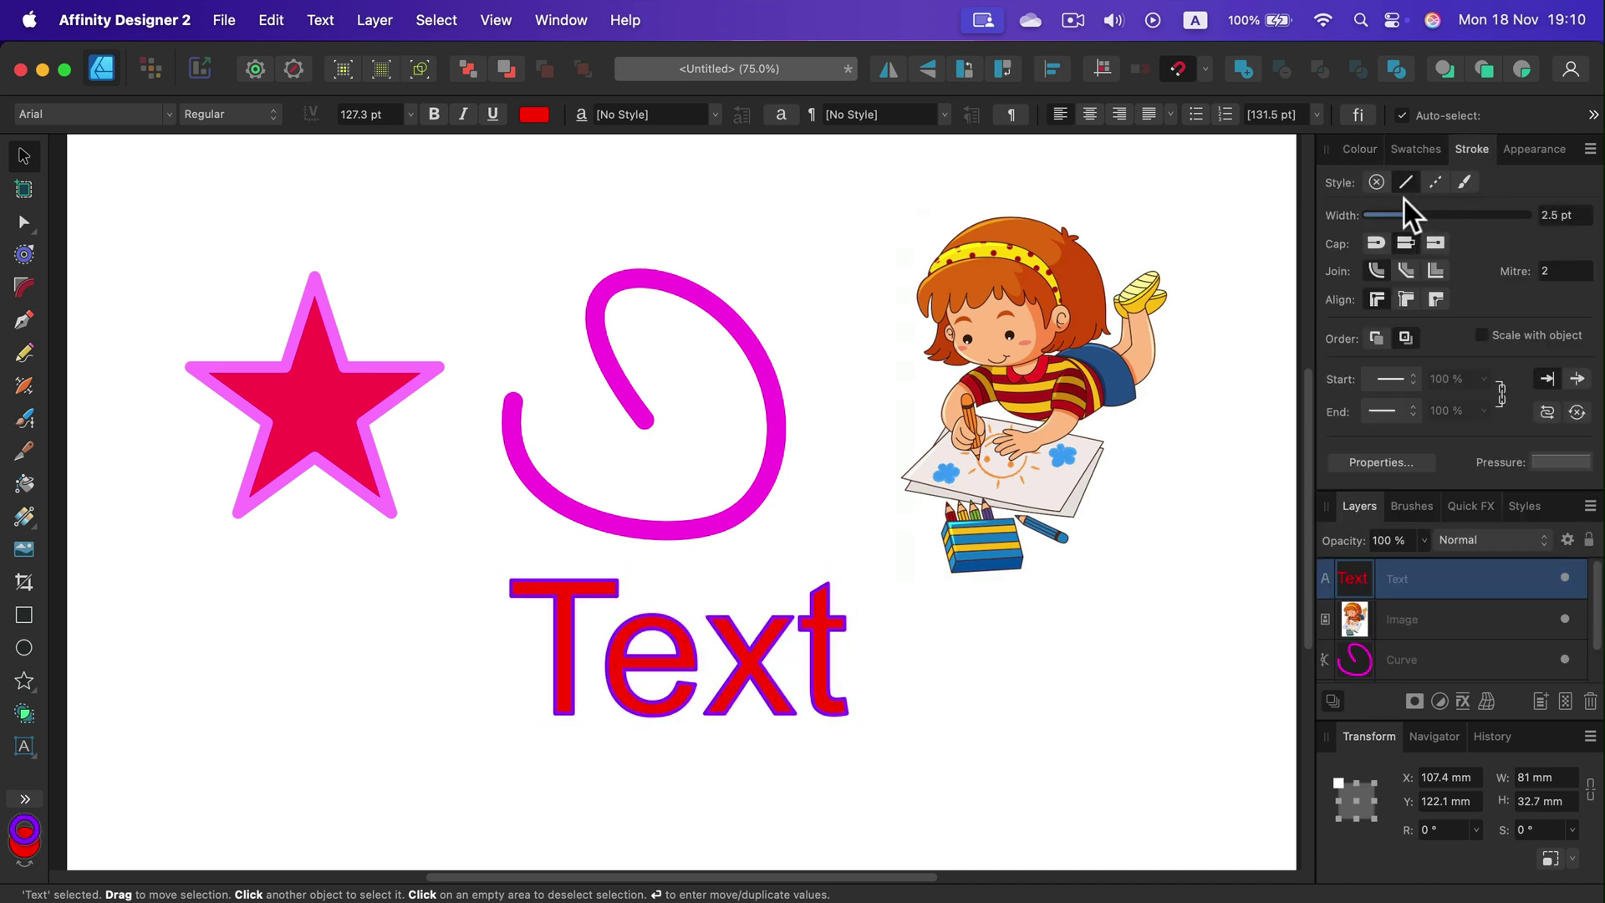
click(1359, 149)
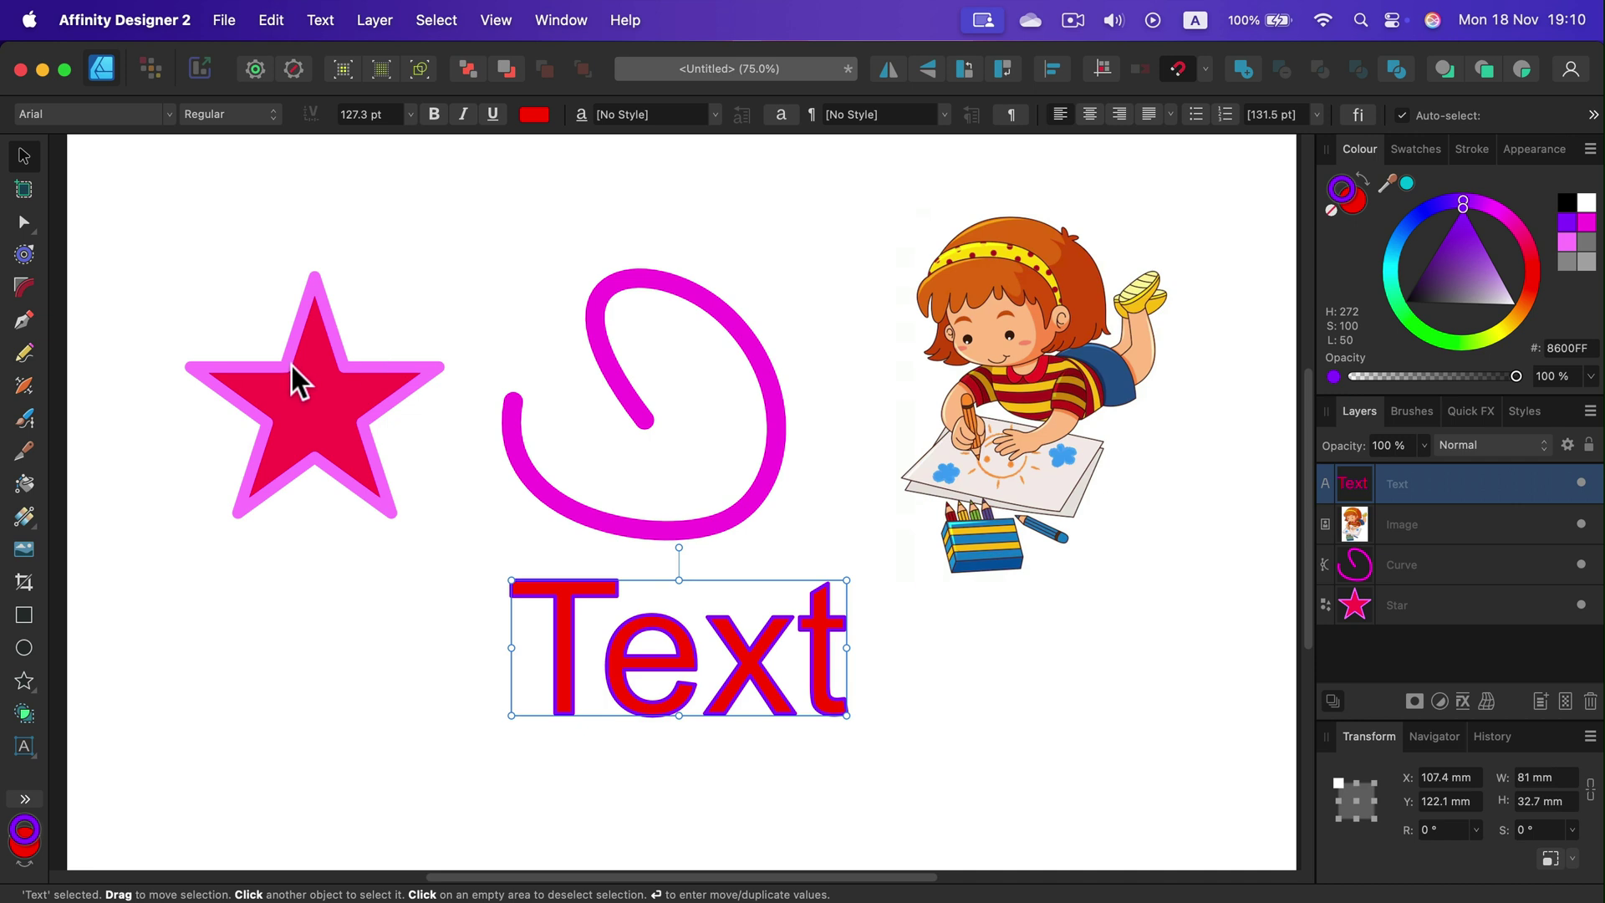
- Apply a linear dark-red to pink gradient fill across the star
click(313, 393)
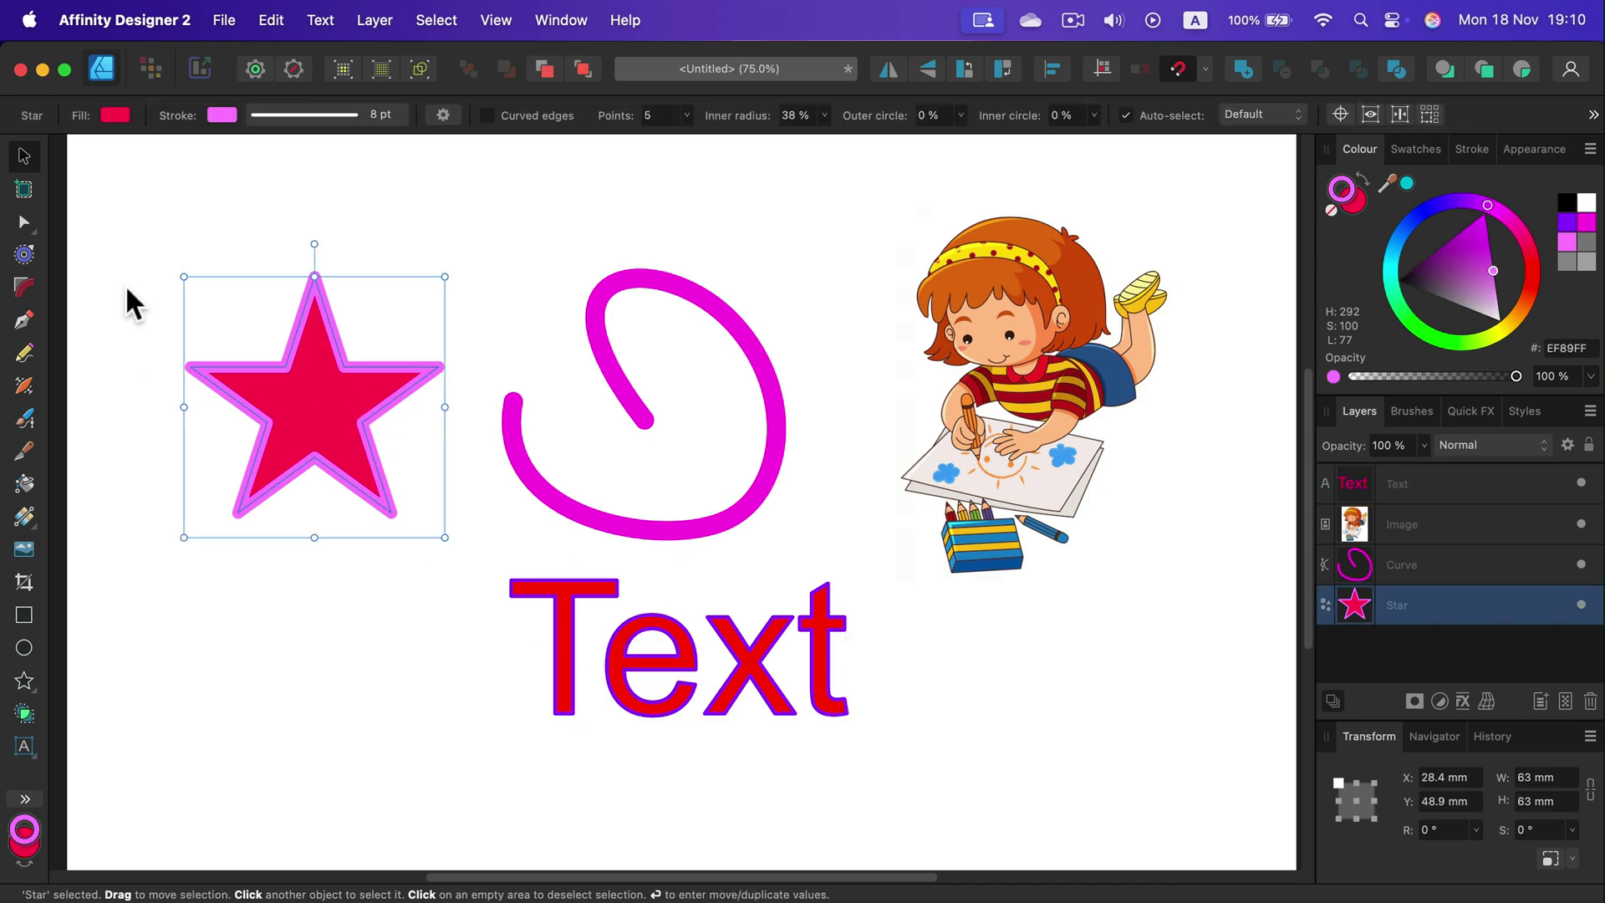
click(112, 114)
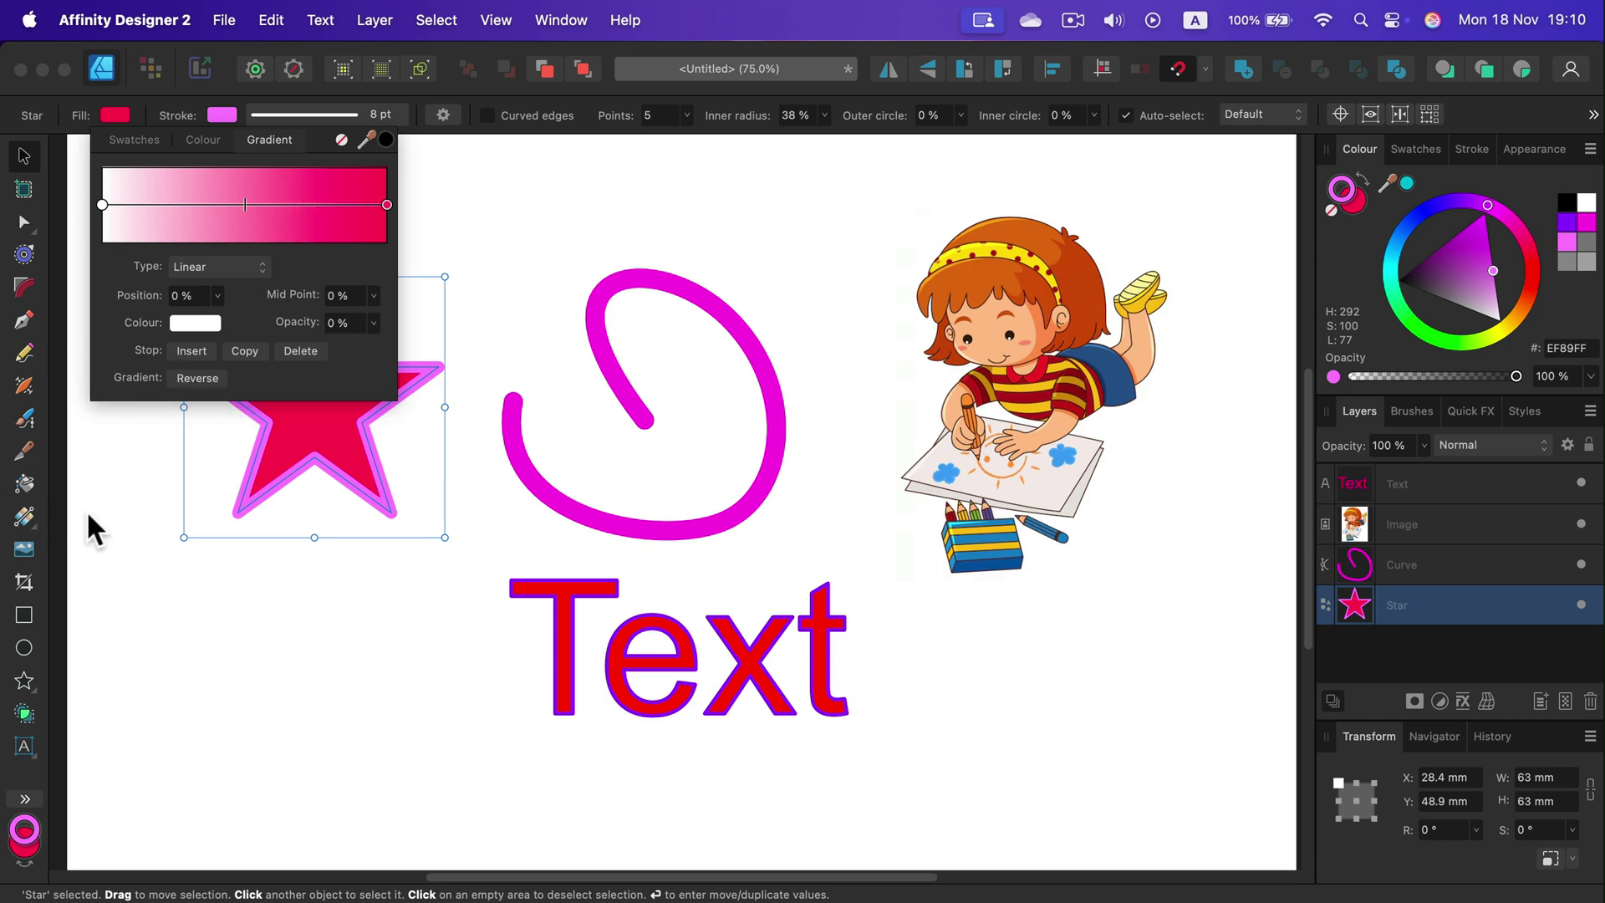
click(25, 518)
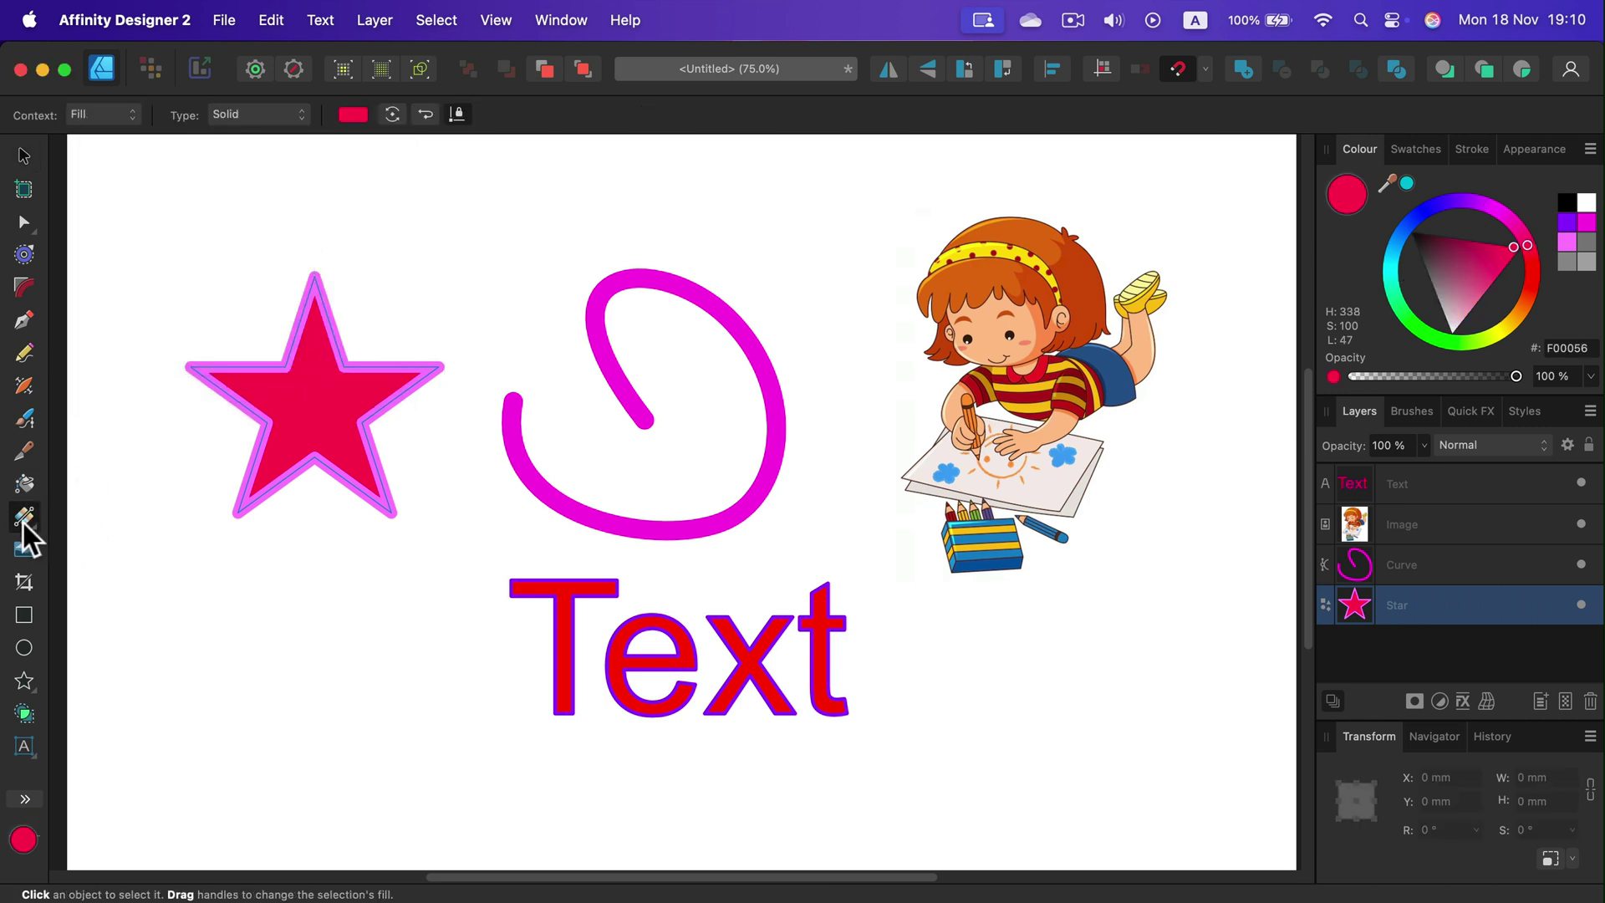
drag(289, 453, 331, 318)
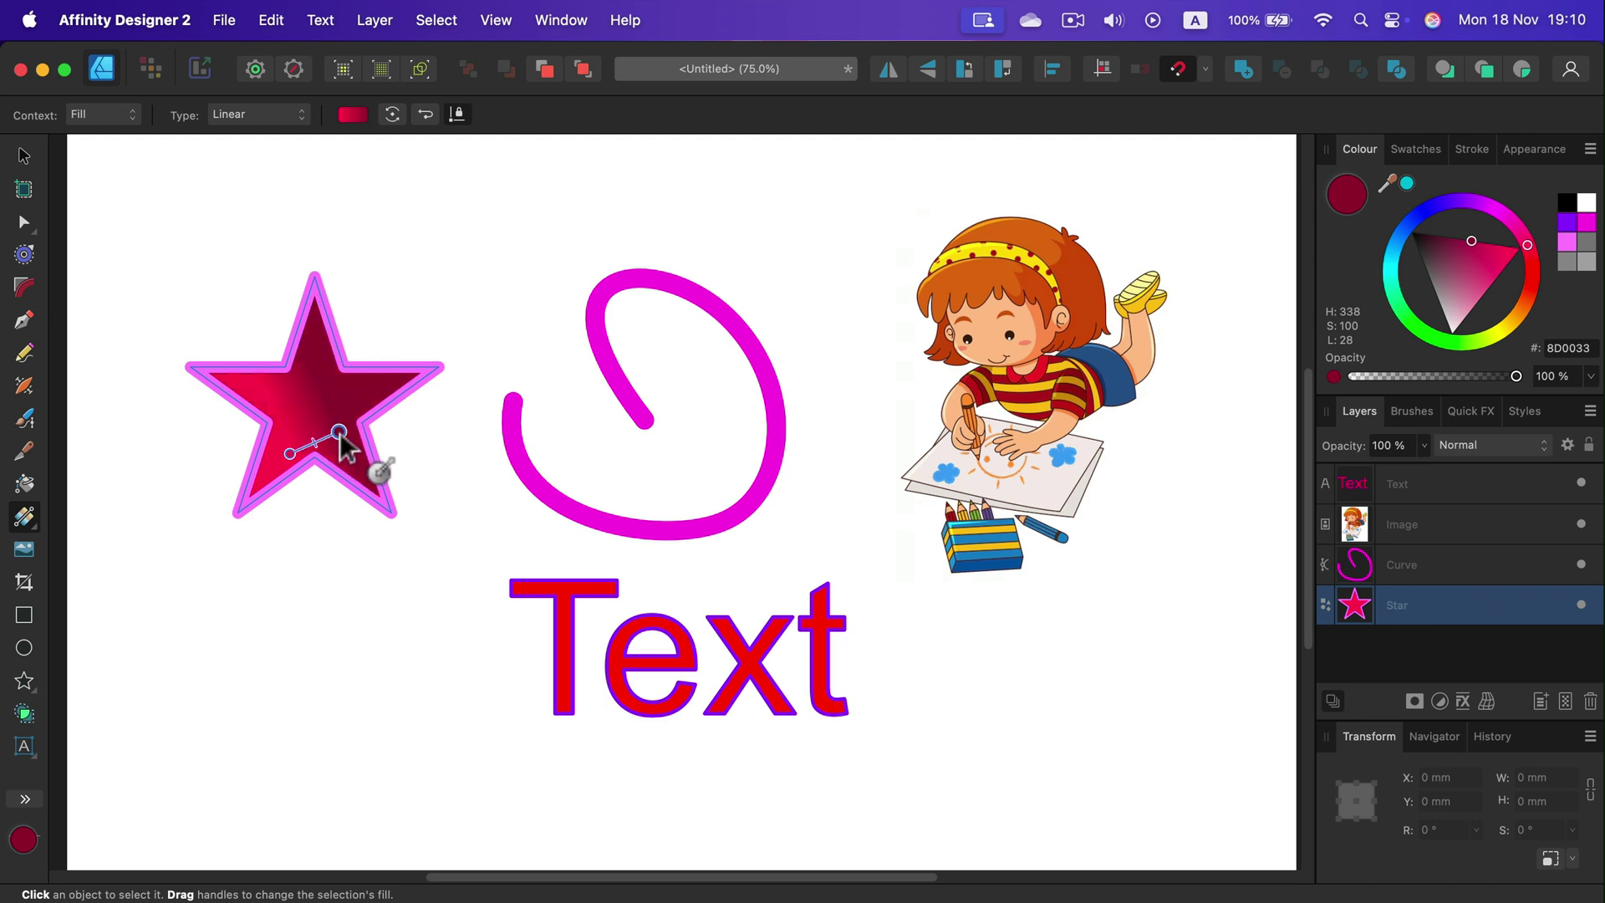
- Run a vertical red gradient down the text, then marquee-select the star, curve and text
click(710, 656)
drag(705, 580, 707, 715)
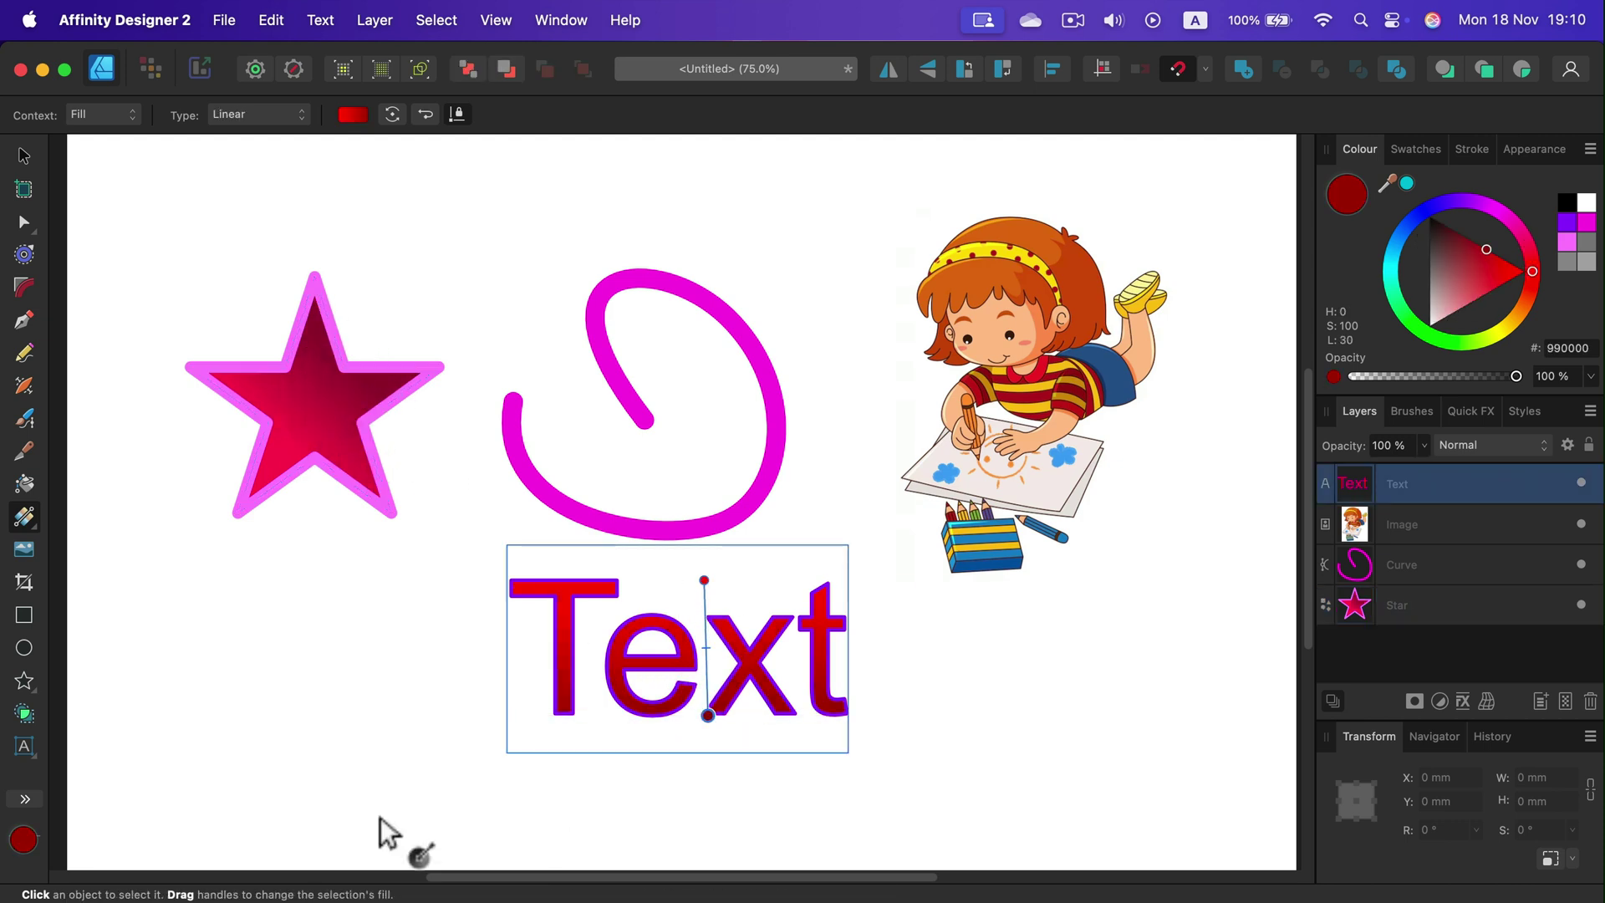
click(34, 155)
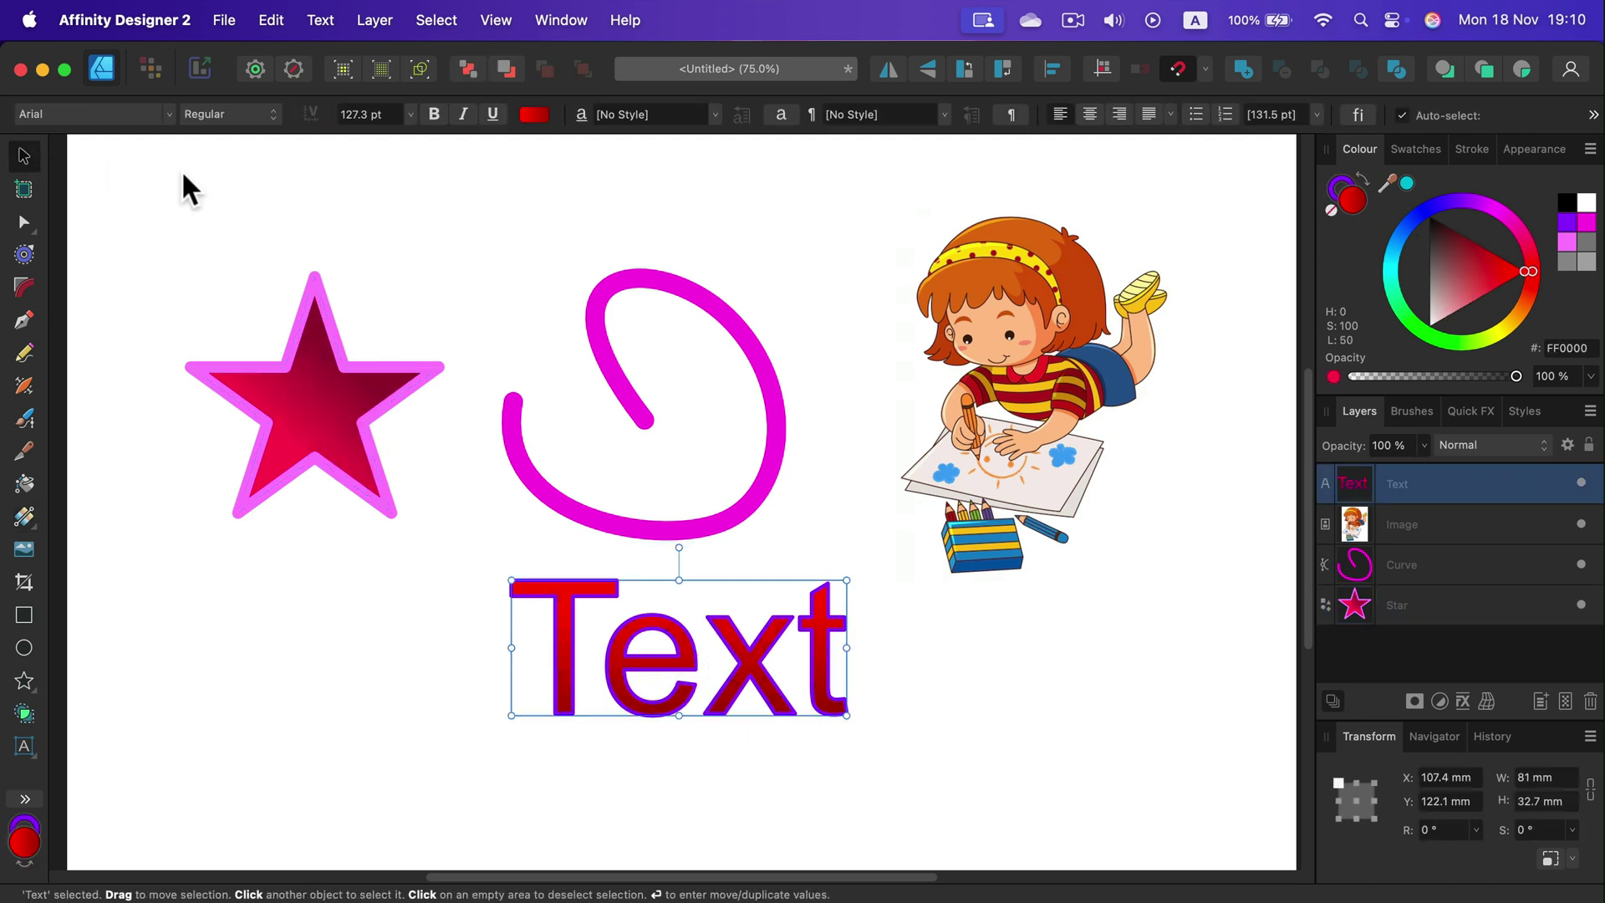
drag(163, 170, 907, 824)
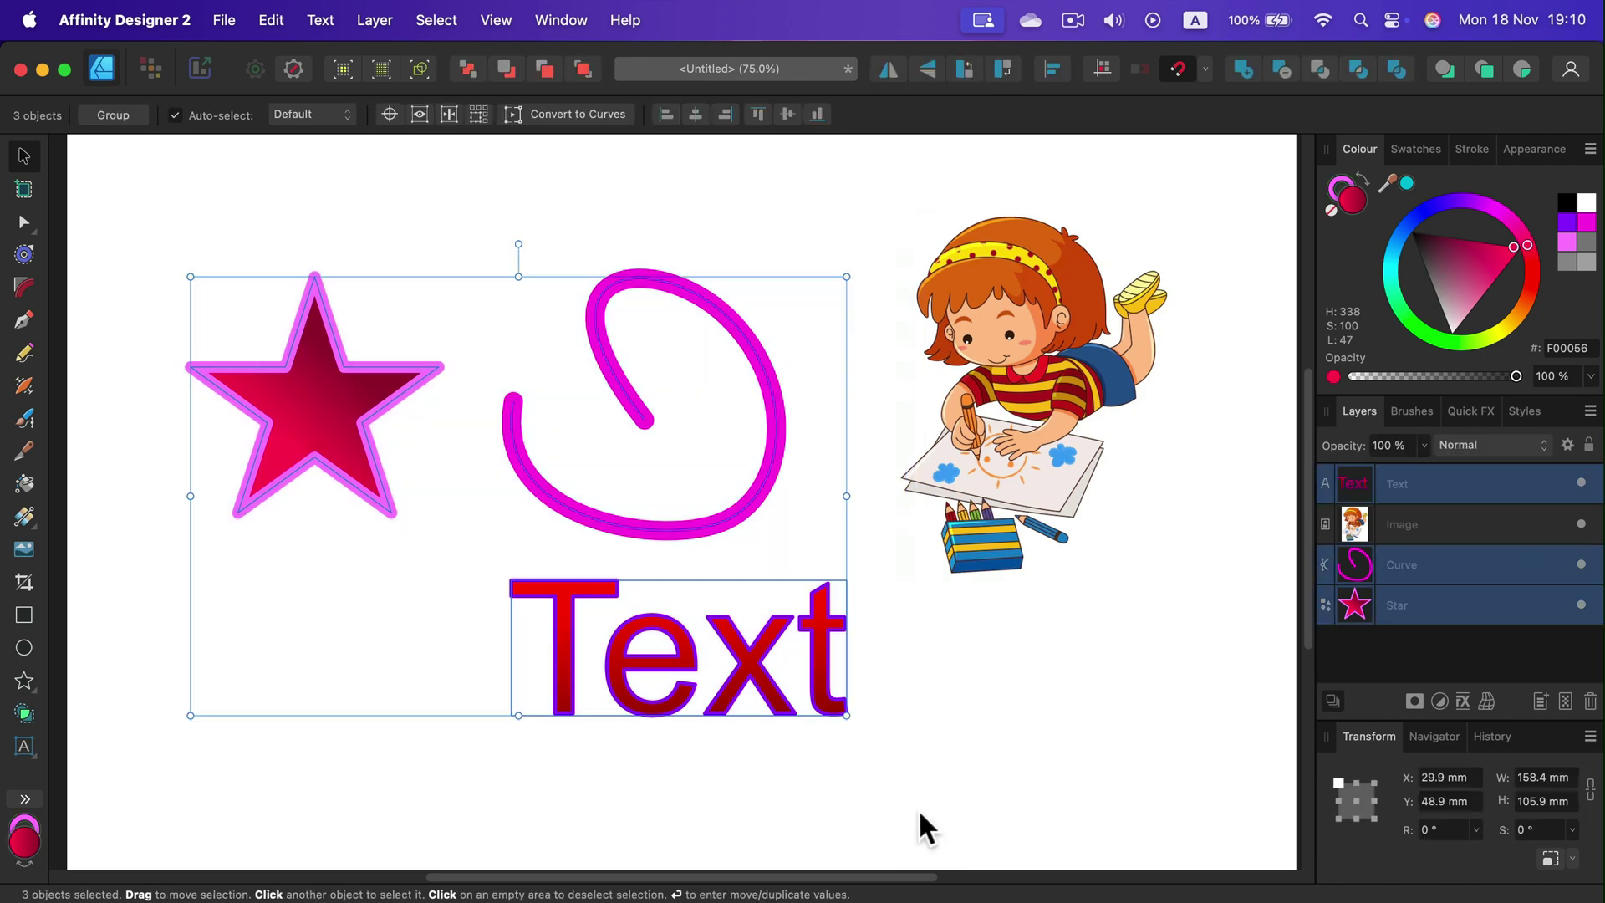
- Delete the three shapes, then enlarge the illustration to 95.6 × 127.6 mm near the page centre
key(Delete)
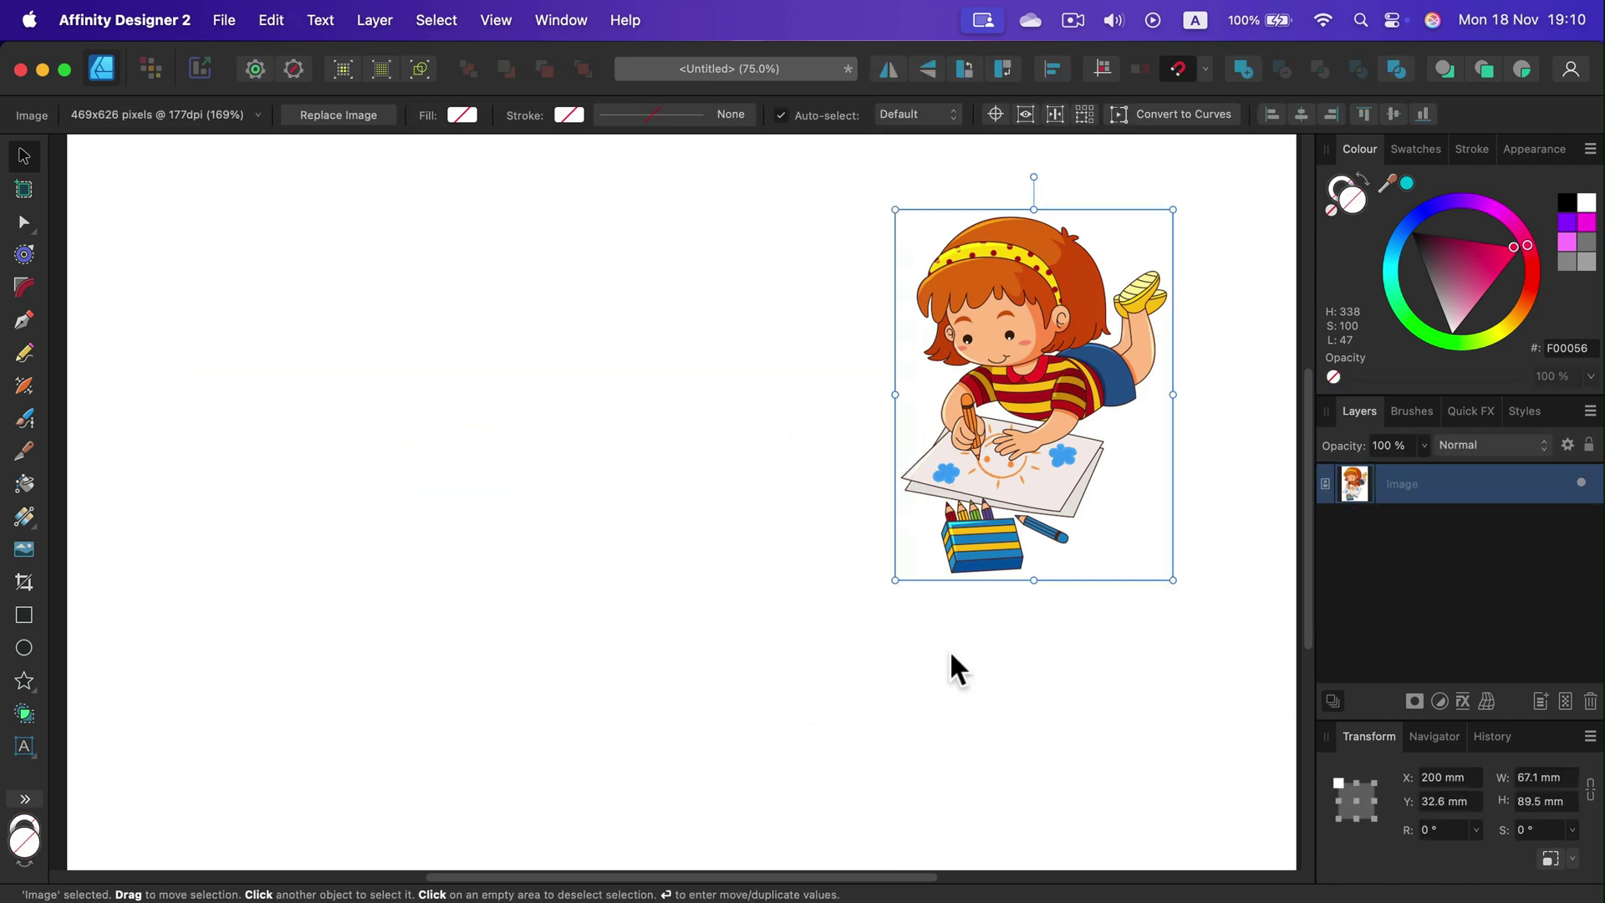
drag(1040, 434, 560, 406)
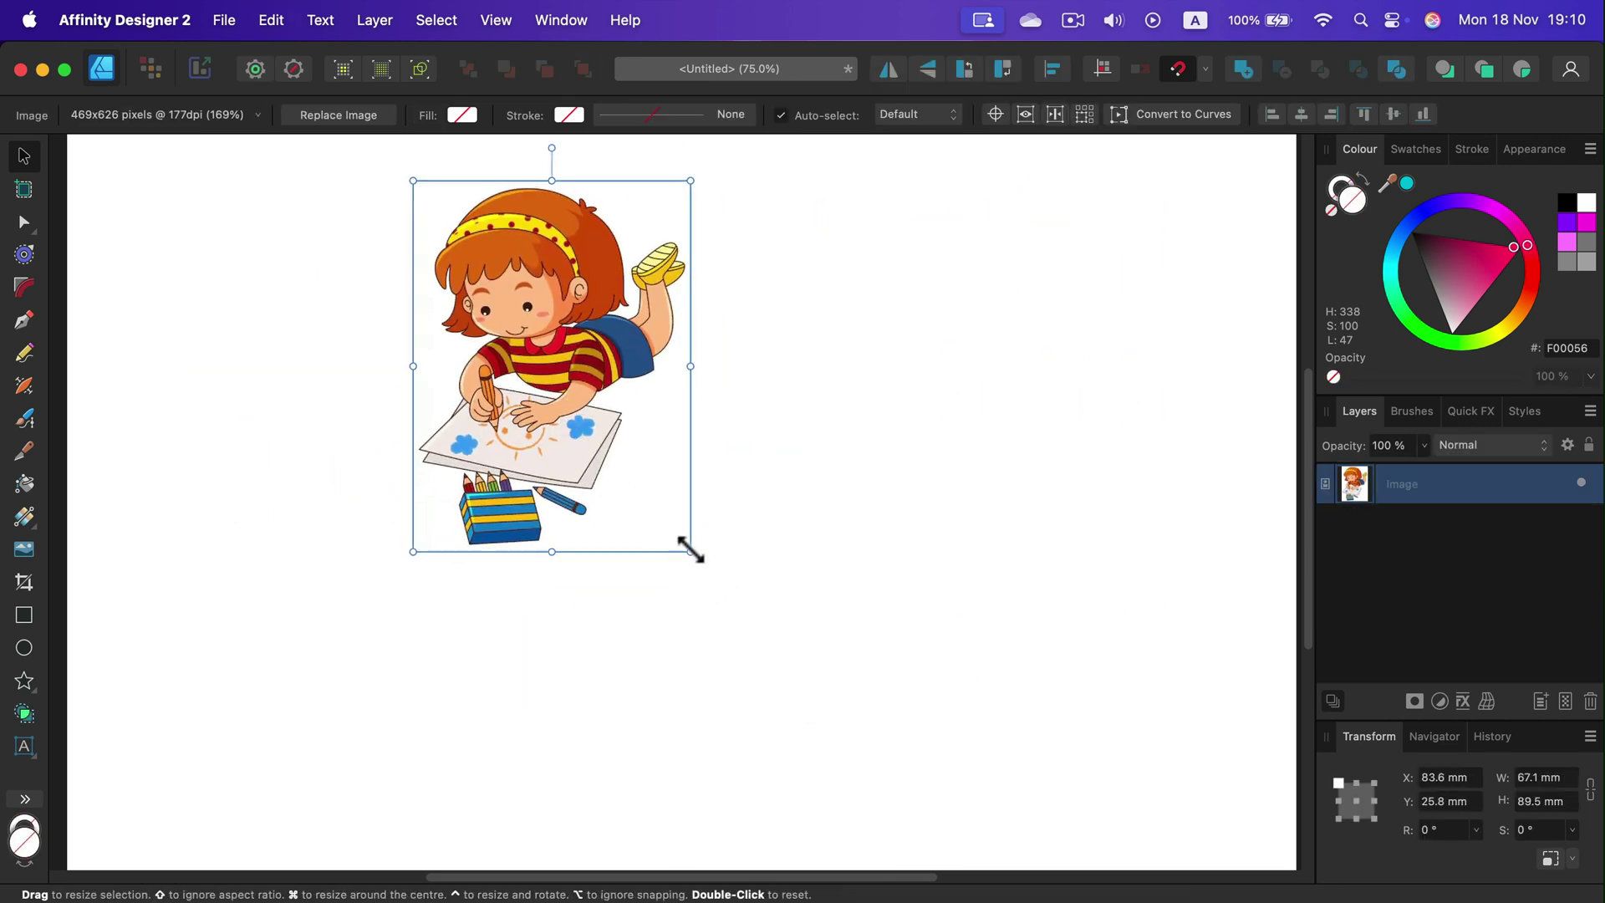
drag(690, 551, 811, 708)
drag(740, 530, 802, 525)
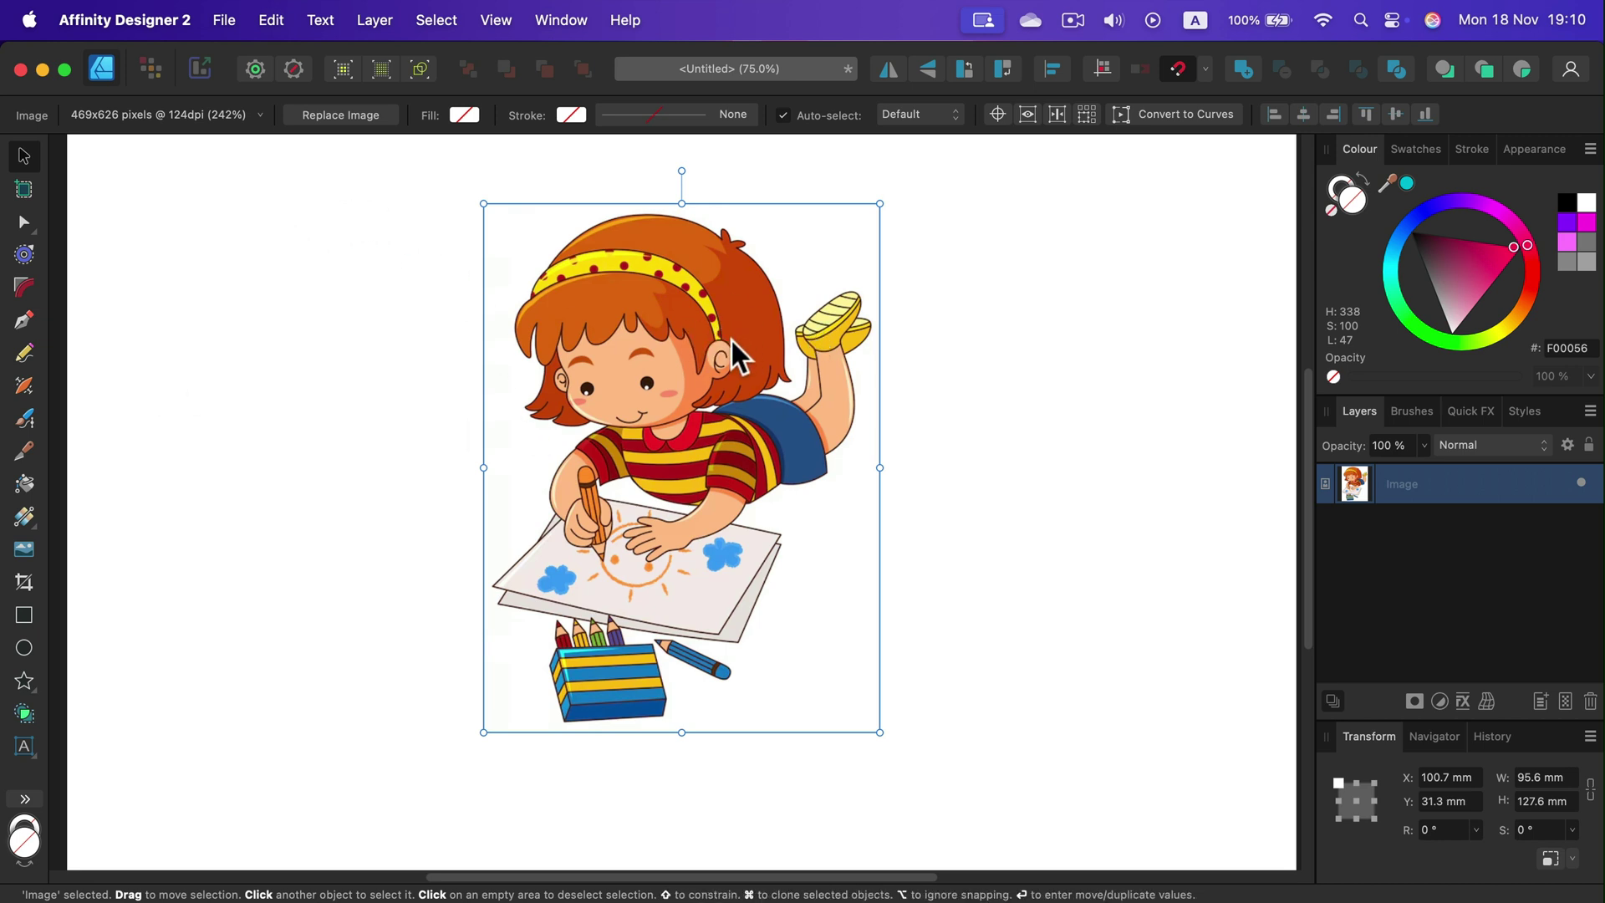
mouse_move(690, 350)
mouse_down()
mouse_move(689, 323)
mouse_move(690, 345)
mouse_up()
click(1482, 257)
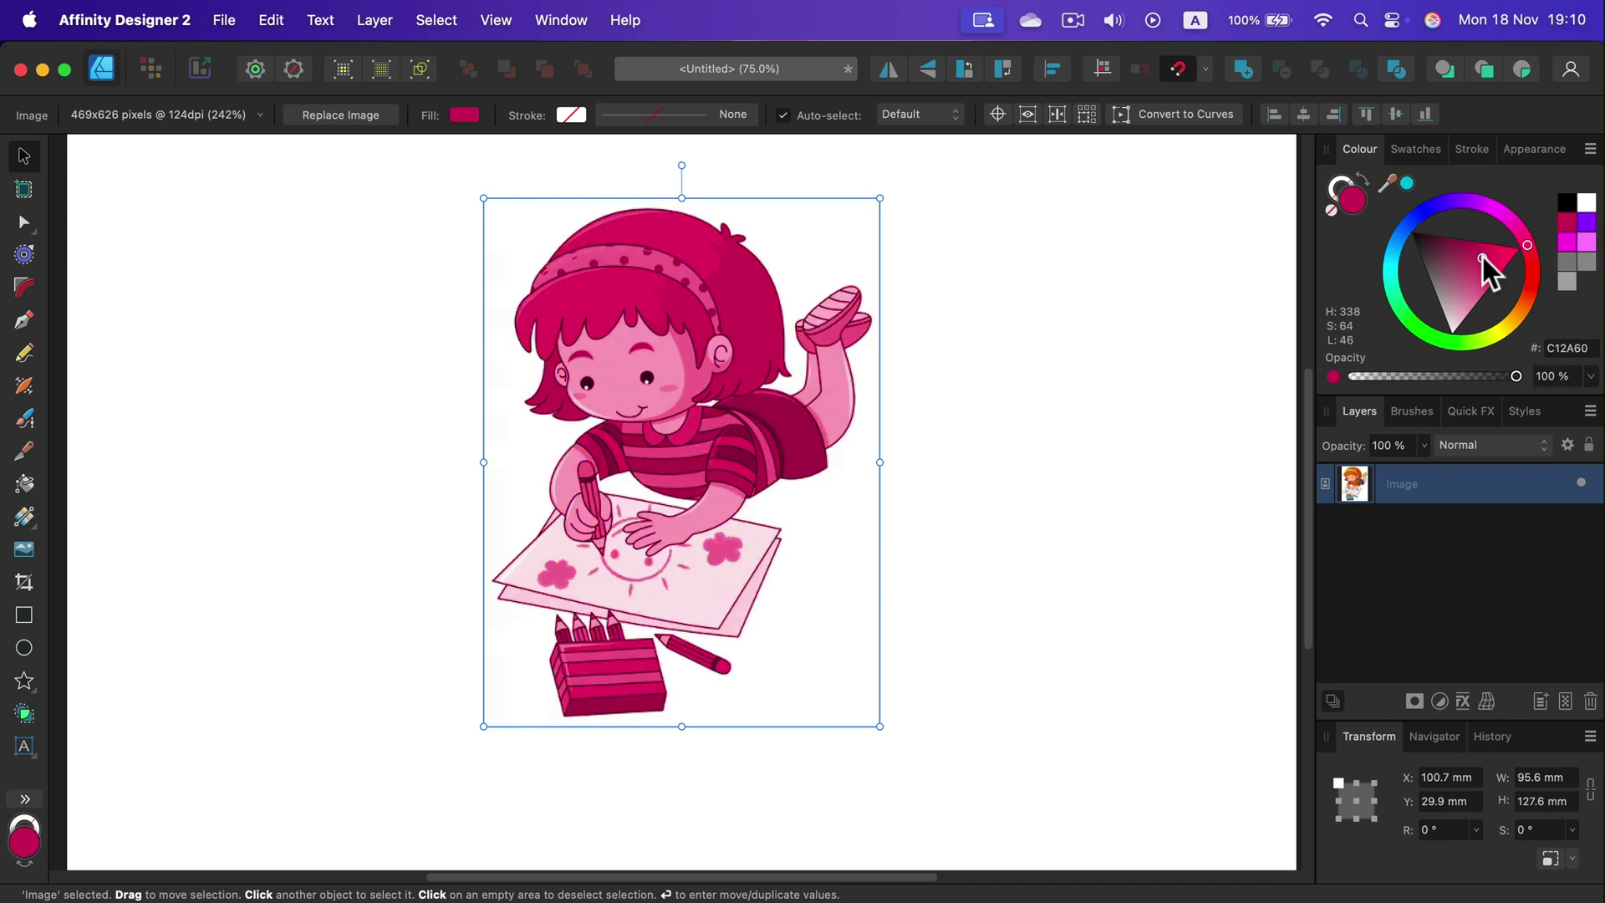
click(1438, 208)
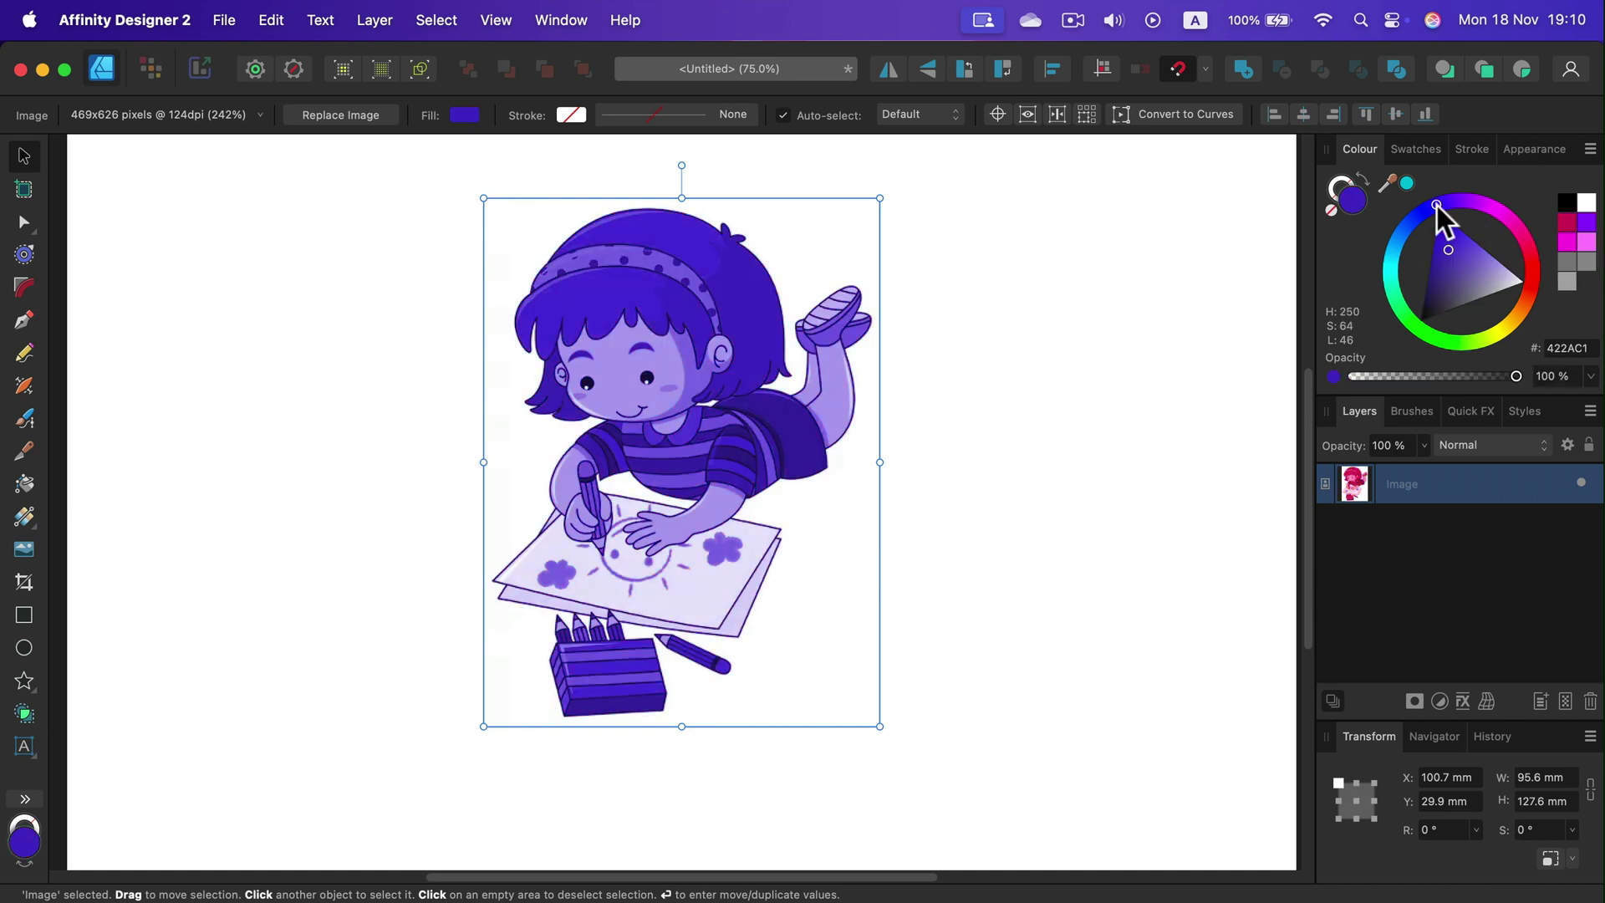
click(1404, 231)
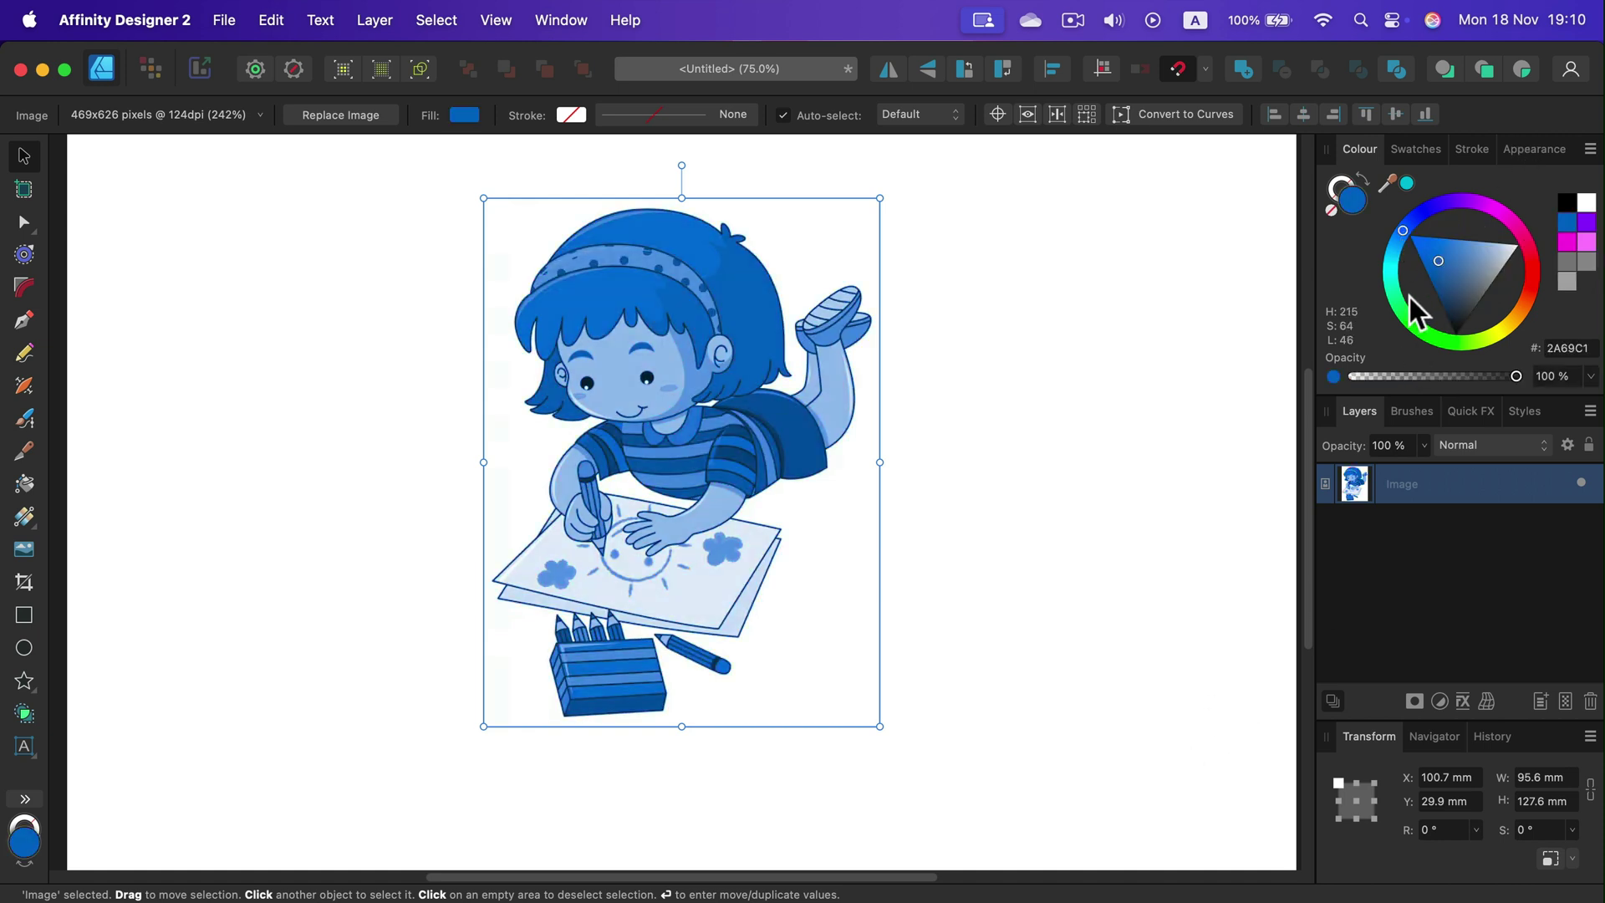
mouse_move(1394, 303)
mouse_down()
mouse_move(1391, 291)
mouse_move(1454, 328)
mouse_move(1523, 266)
mouse_move(1492, 202)
mouse_move(1419, 194)
mouse_move(1381, 303)
mouse_move(1481, 339)
mouse_move(1497, 263)
mouse_move(1456, 204)
mouse_move(1526, 211)
mouse_move(1552, 272)
mouse_move(1521, 298)
mouse_move(1411, 293)
mouse_move(1359, 252)
mouse_move(1393, 167)
mouse_move(1329, 259)
mouse_move(1551, 252)
mouse_move(1499, 199)
mouse_move(1389, 238)
mouse_move(1372, 273)
mouse_move(1393, 351)
mouse_move(1412, 243)
mouse_move(1456, 144)
mouse_move(1392, 238)
mouse_move(1416, 278)
mouse_move(1421, 219)
mouse_up()
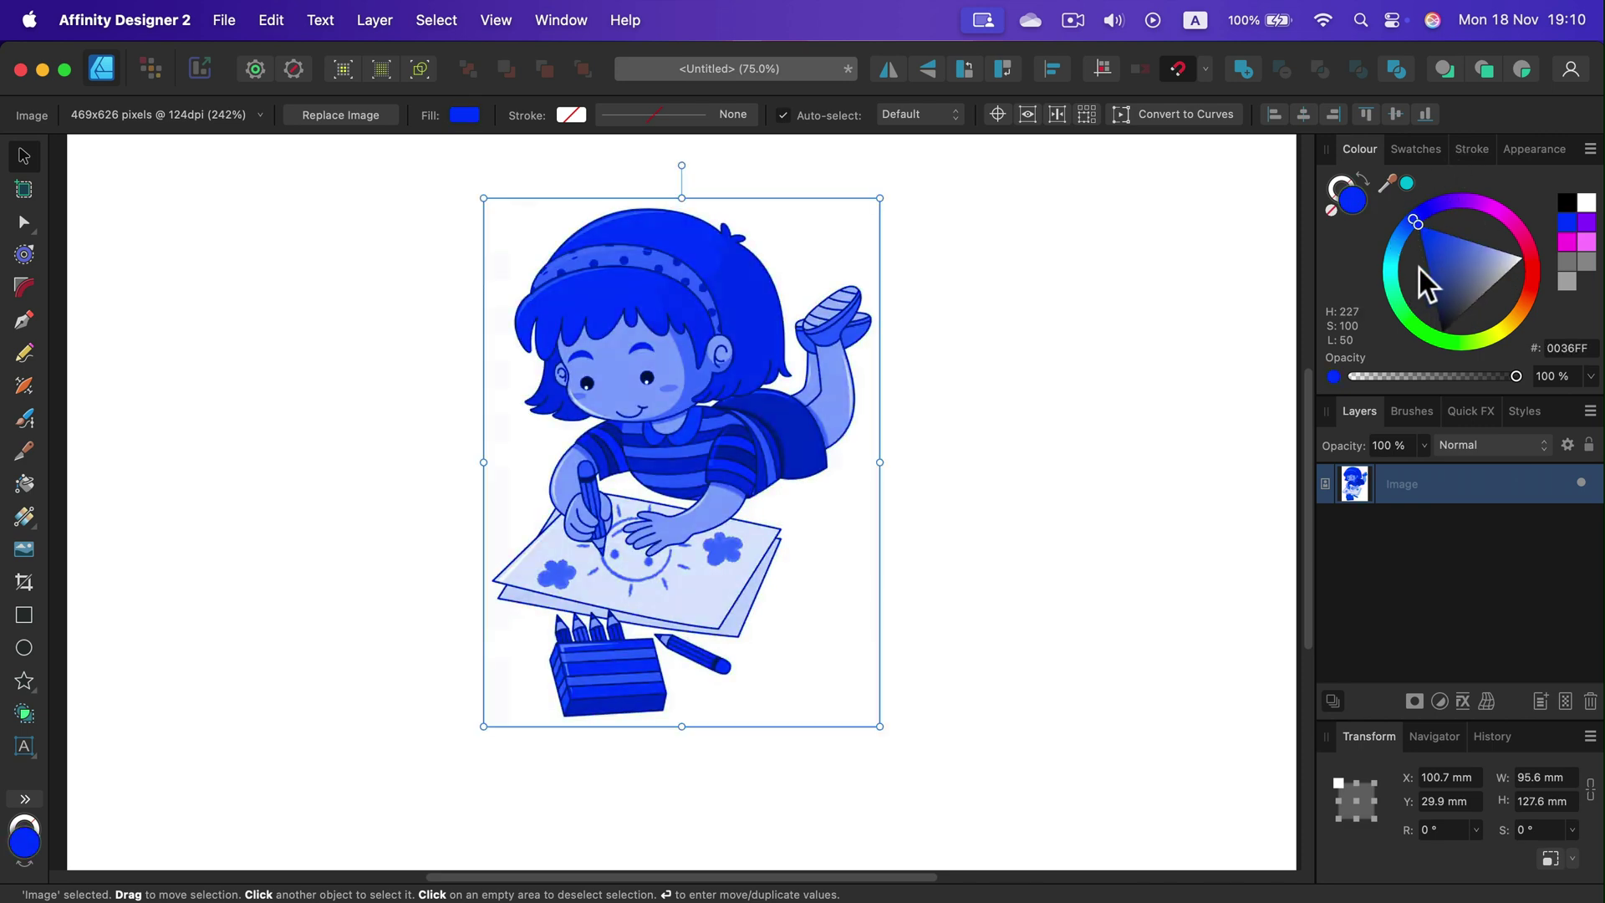
key(super+z)
key(super+z)
key(super+z)
key(super+z)
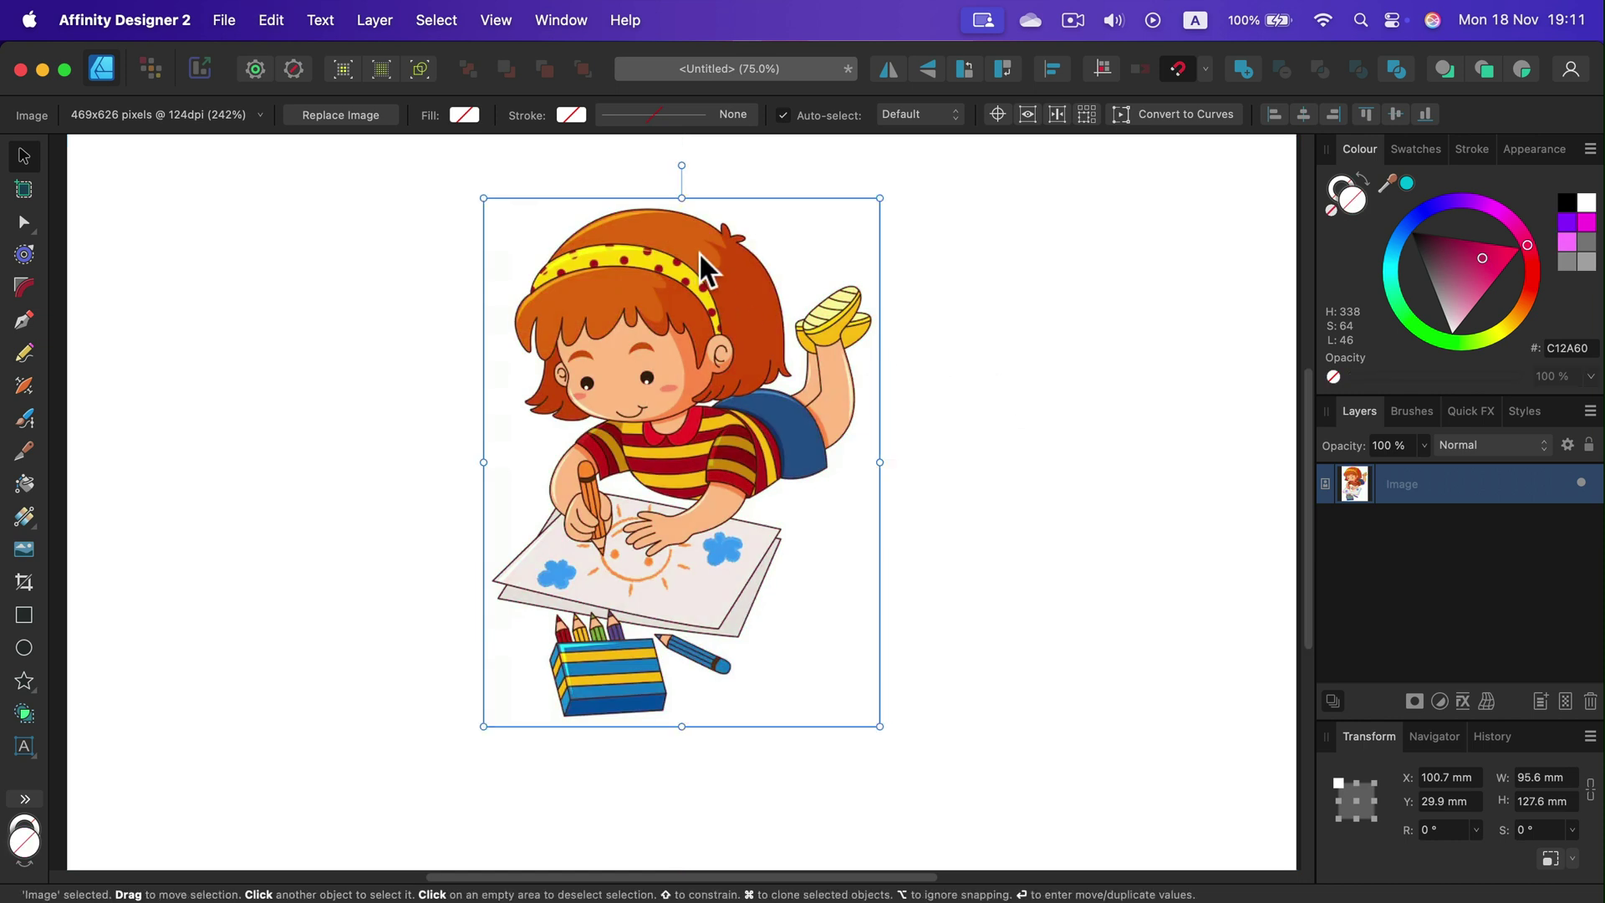
- Go to Layer > New Adjustment to reach the HSL adjustment option
click(380, 20)
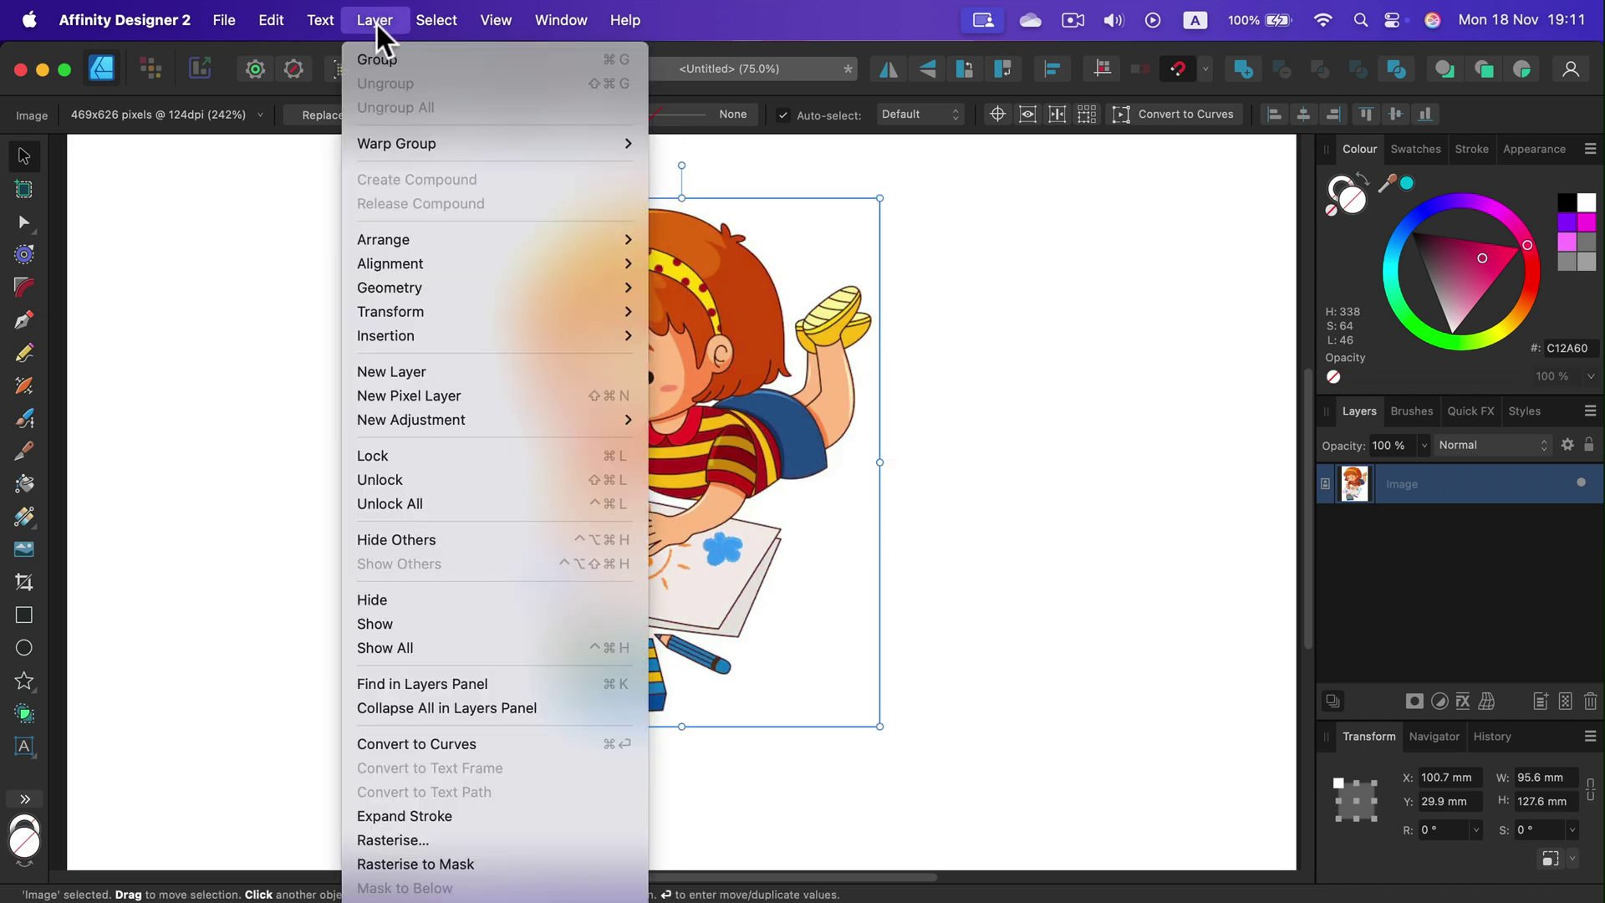
mouse_move(456, 421)
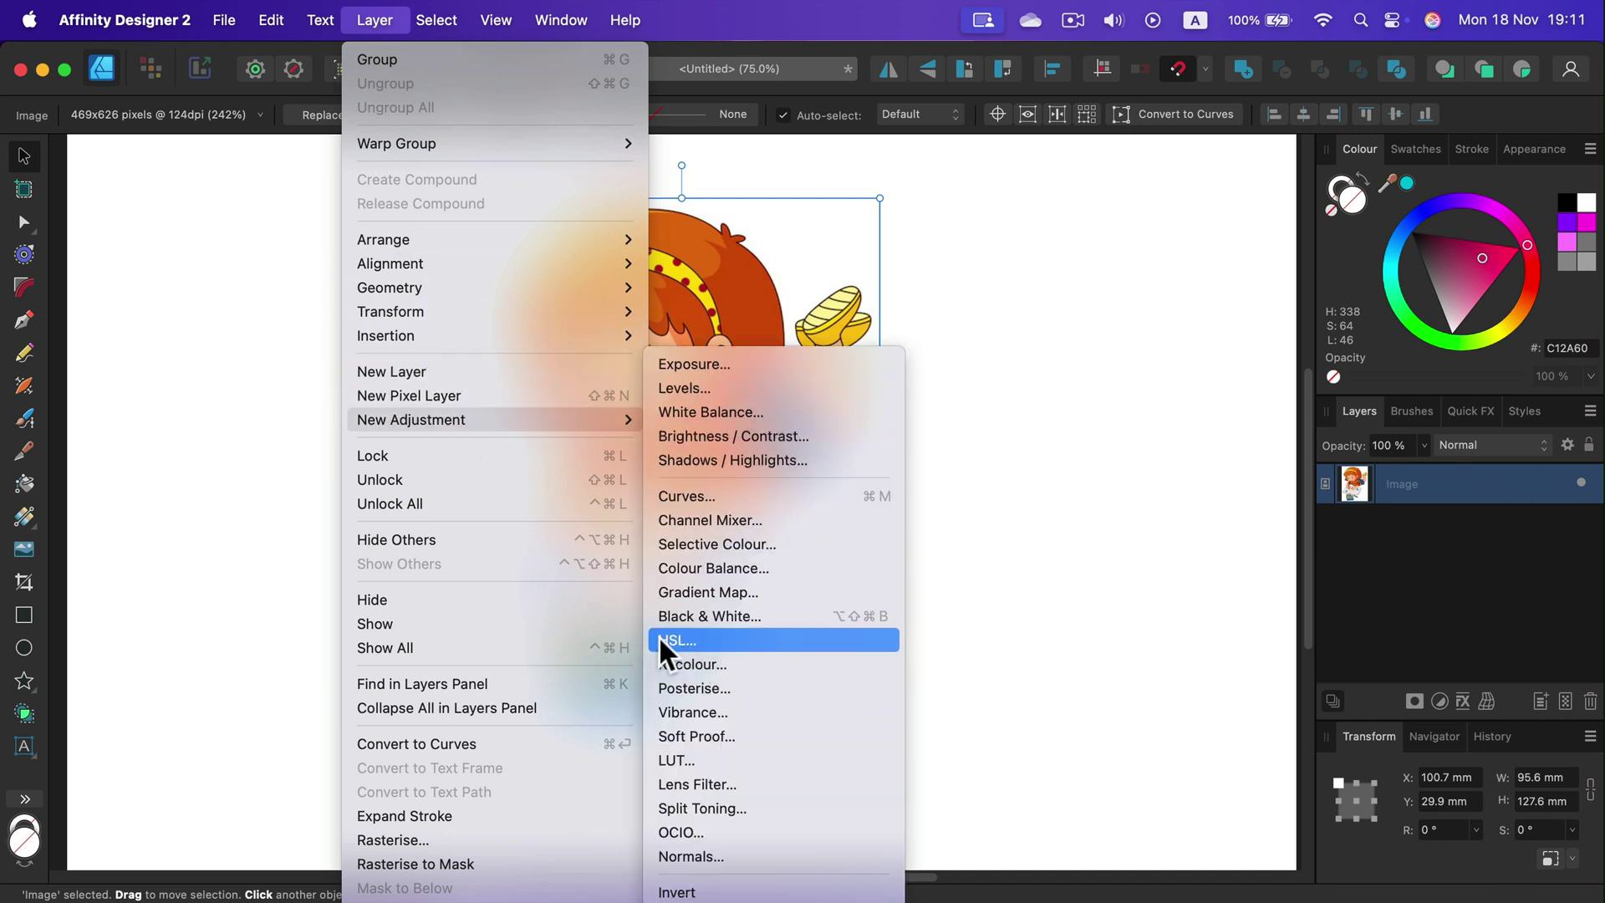
- Add the HSL Shift adjustment and move its settings panel away from the illustration
click(680, 639)
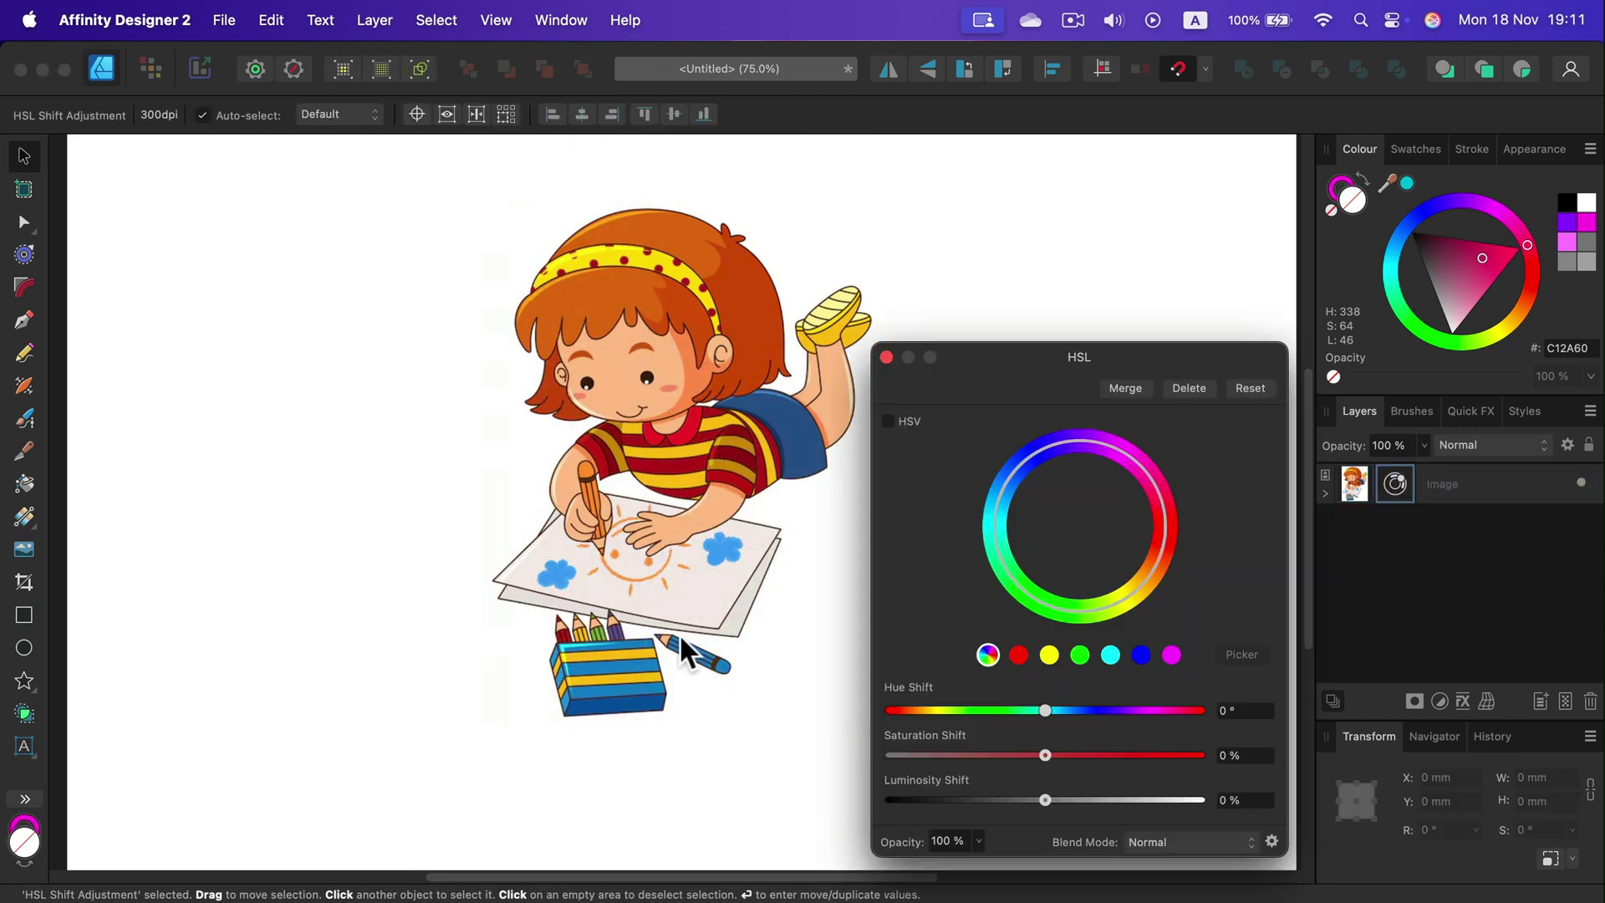
drag(1051, 373, 1105, 213)
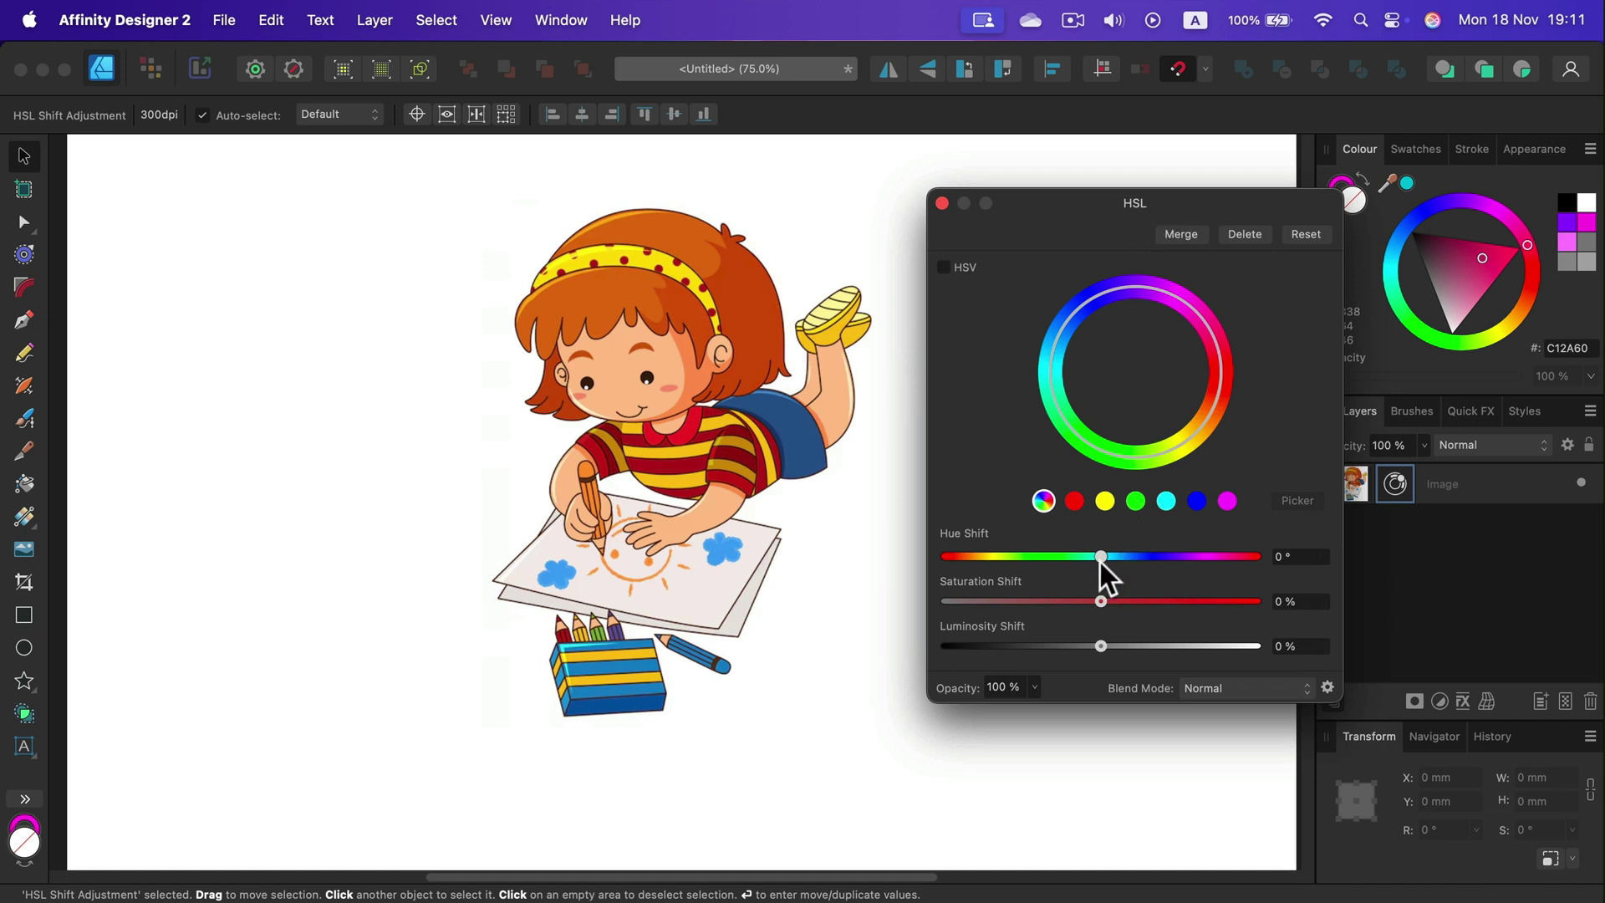
mouse_move(1102, 556)
mouse_down()
mouse_move(1055, 549)
mouse_move(1170, 552)
mouse_move(973, 551)
mouse_move(1214, 551)
mouse_move(981, 558)
mouse_move(1199, 539)
mouse_move(1053, 554)
mouse_move(1187, 540)
mouse_move(1076, 549)
mouse_up()
- Target the cyan/blue colour range and shift its hue by 167.5° to turn blues green
click(1074, 501)
click(1104, 501)
click(1135, 501)
click(1166, 501)
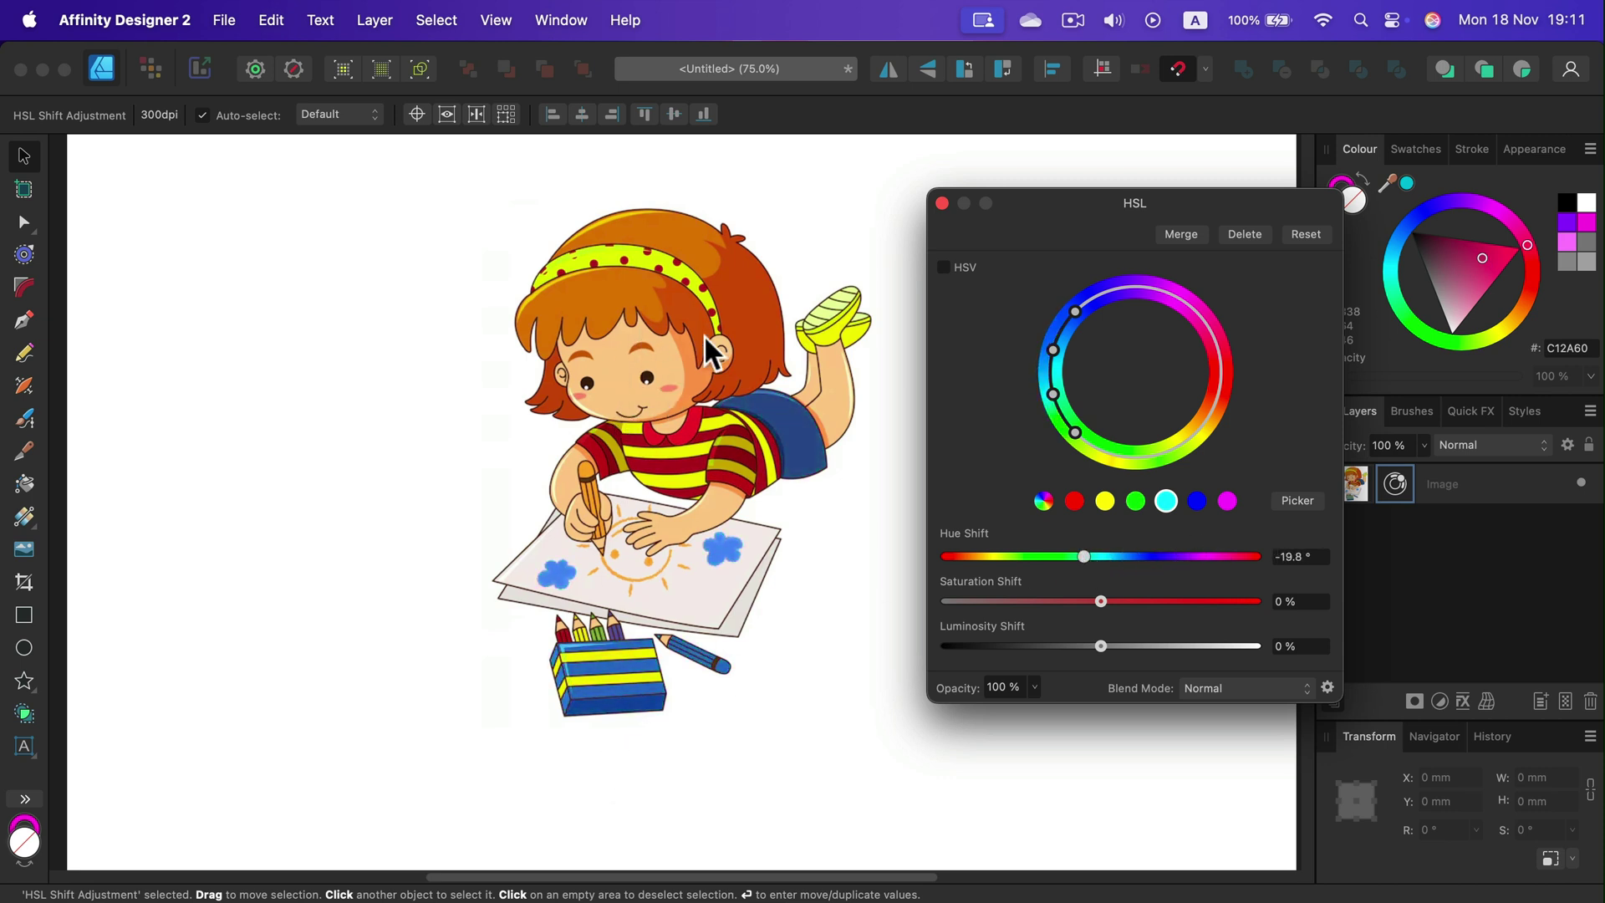
click(1084, 556)
drag(1069, 560, 1246, 558)
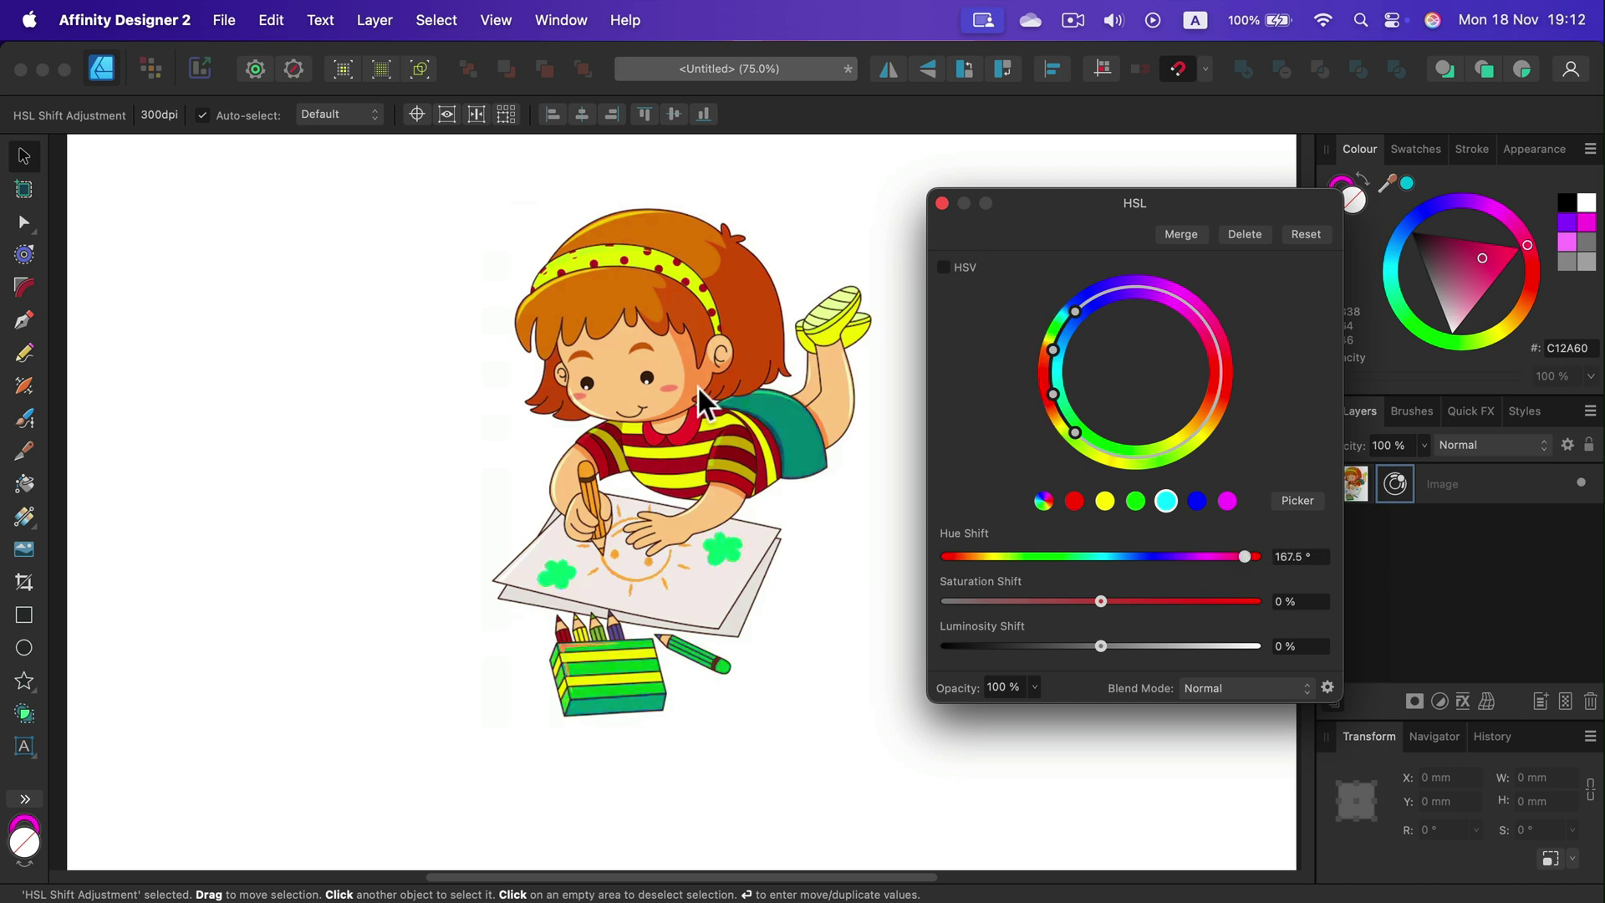
click(941, 203)
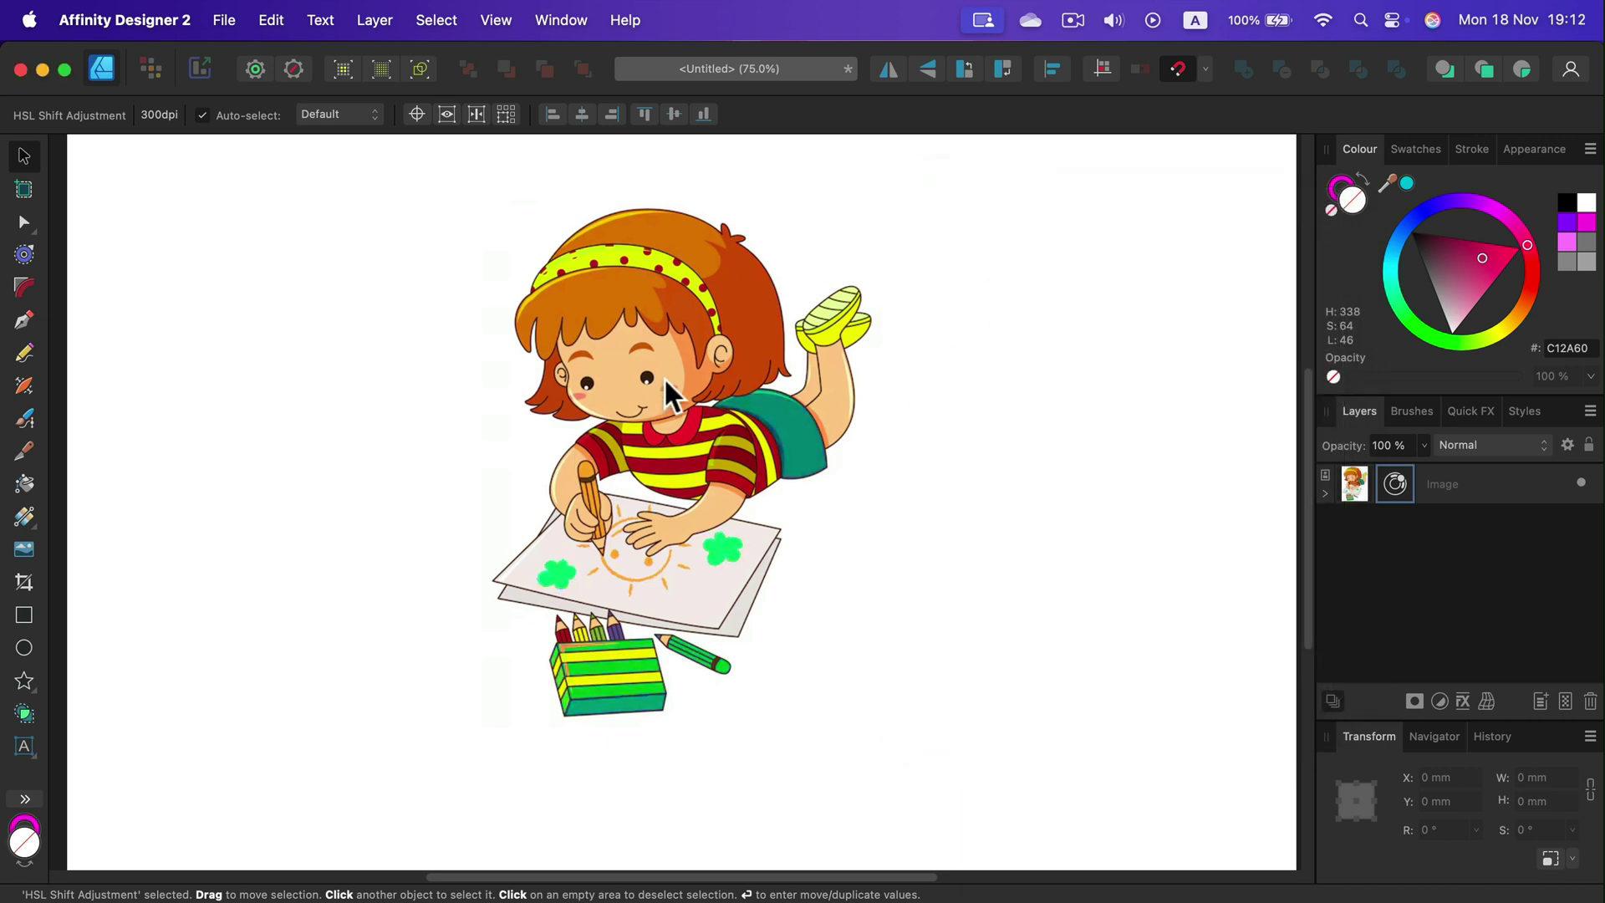
click(687, 383)
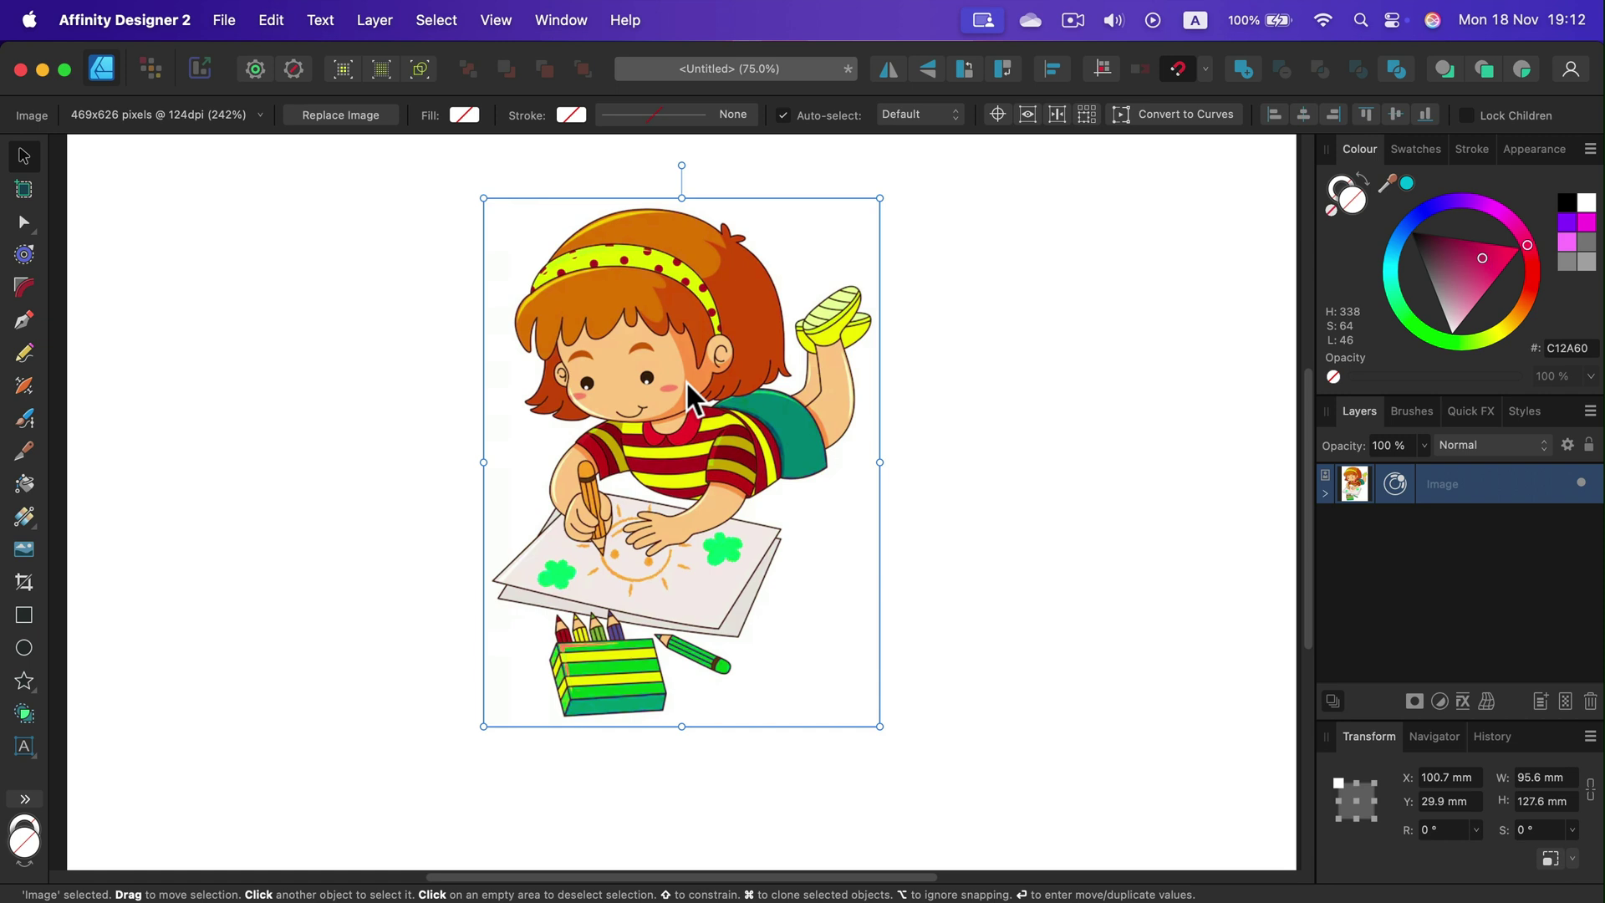